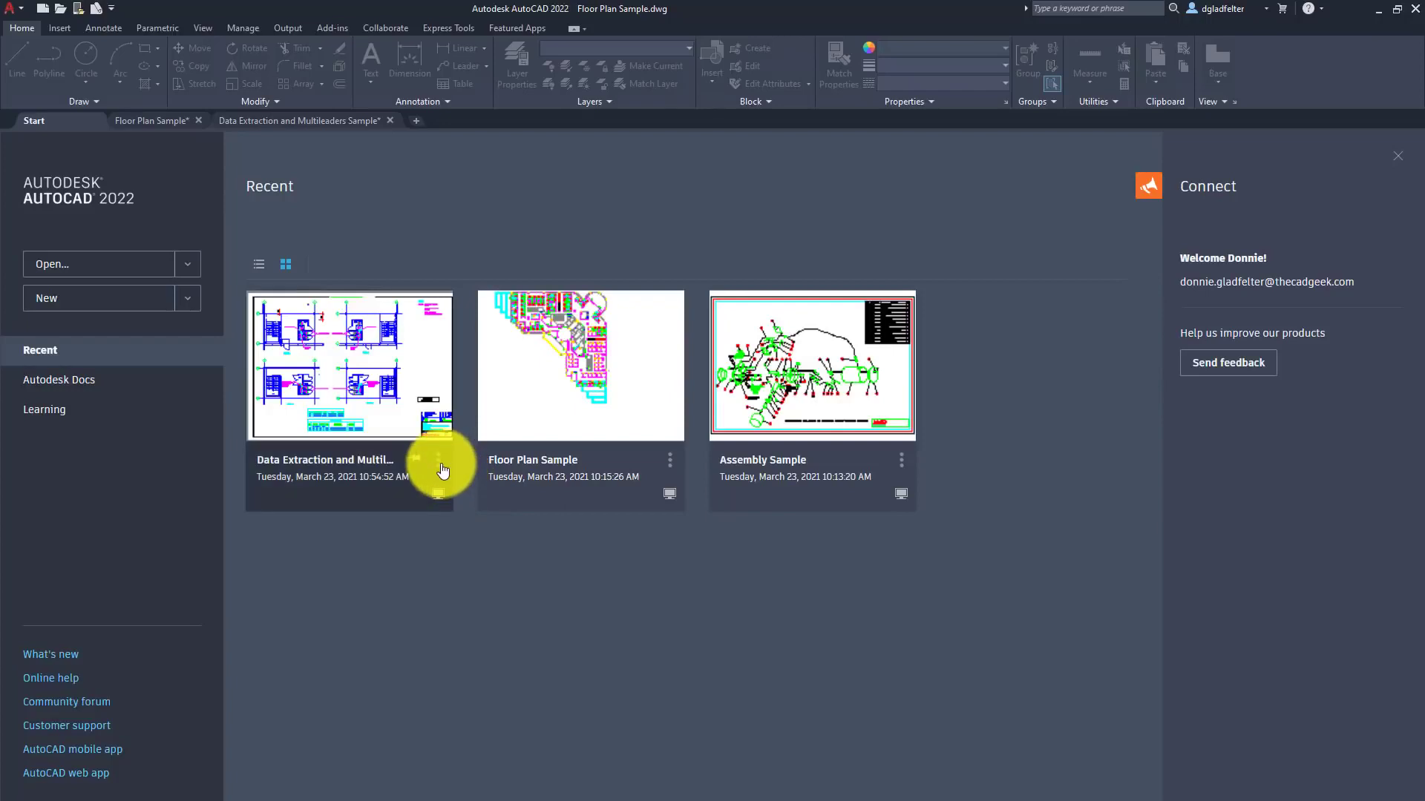
# Glance at the Floor Plan Sample, then display the Data Extraction and Multileaders Sample's Layout1 sheet
pyautogui.click(439, 461)
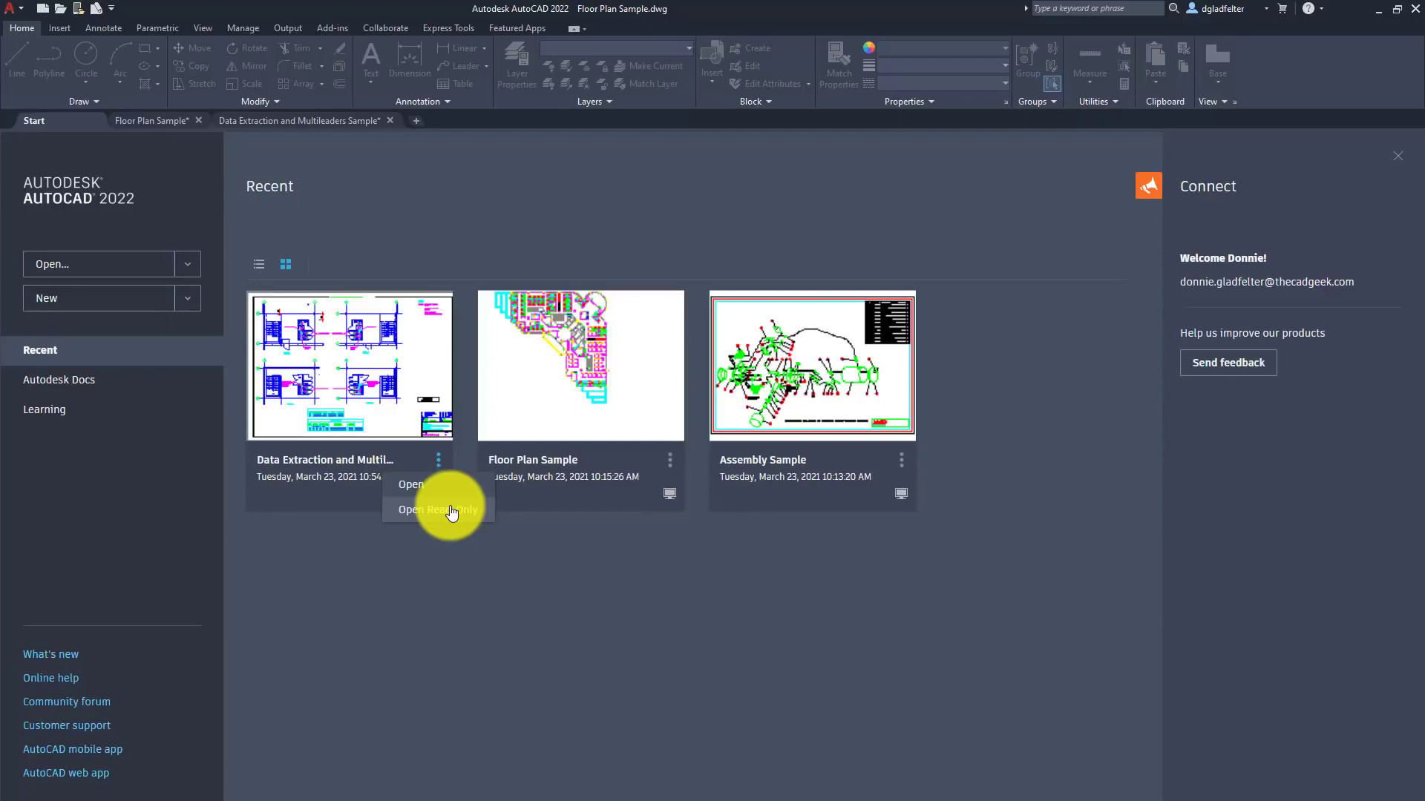
pyautogui.click(518, 578)
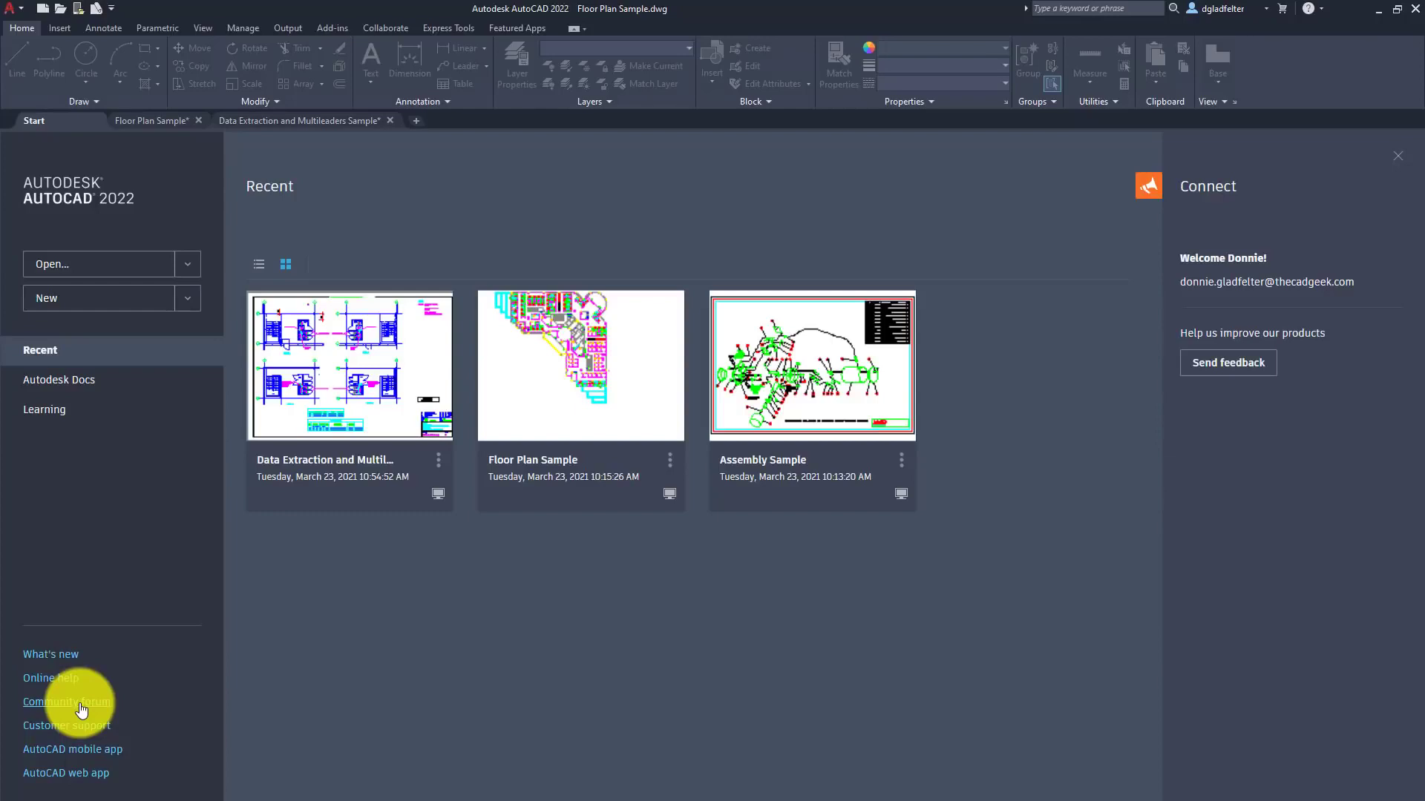
pyautogui.click(153, 123)
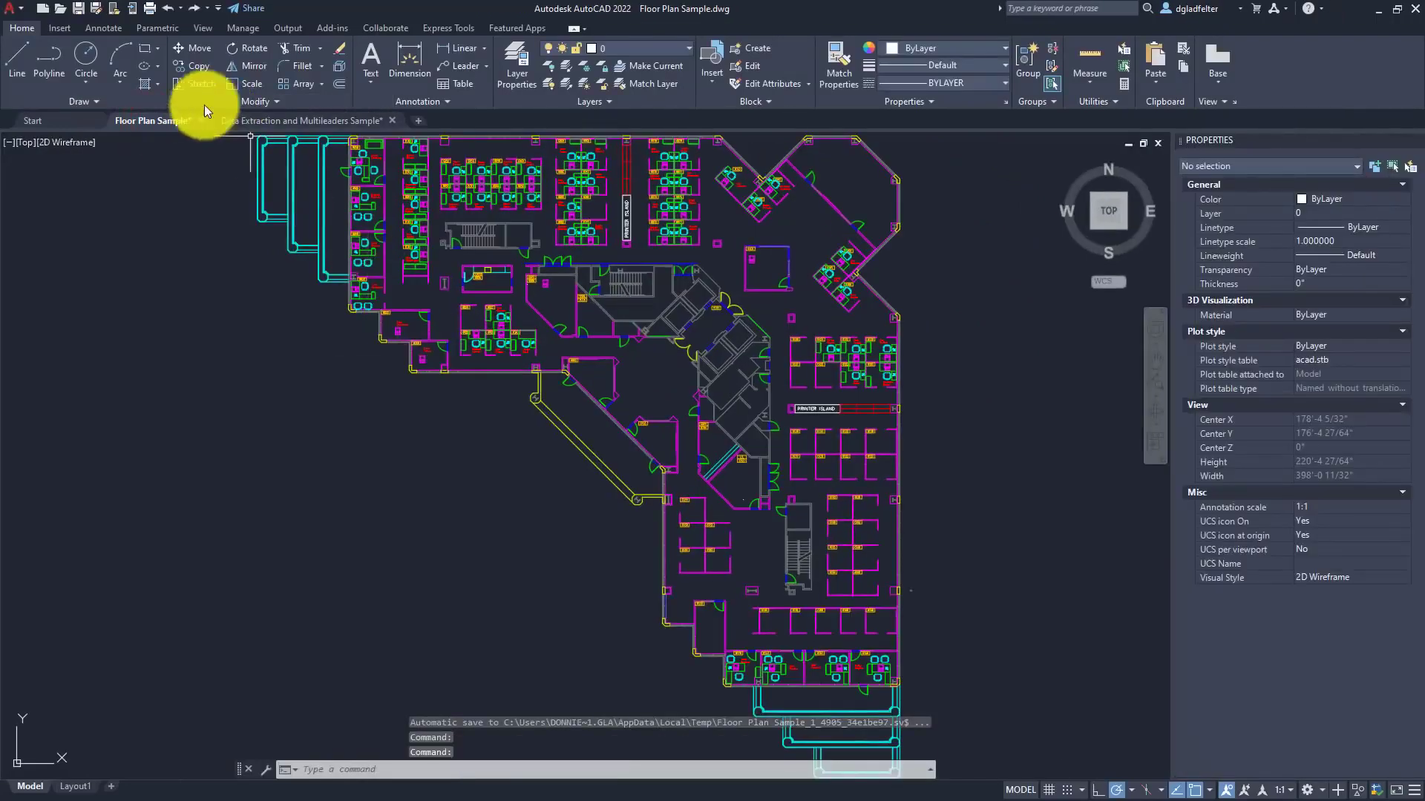
pyautogui.moveTo(265, 126)
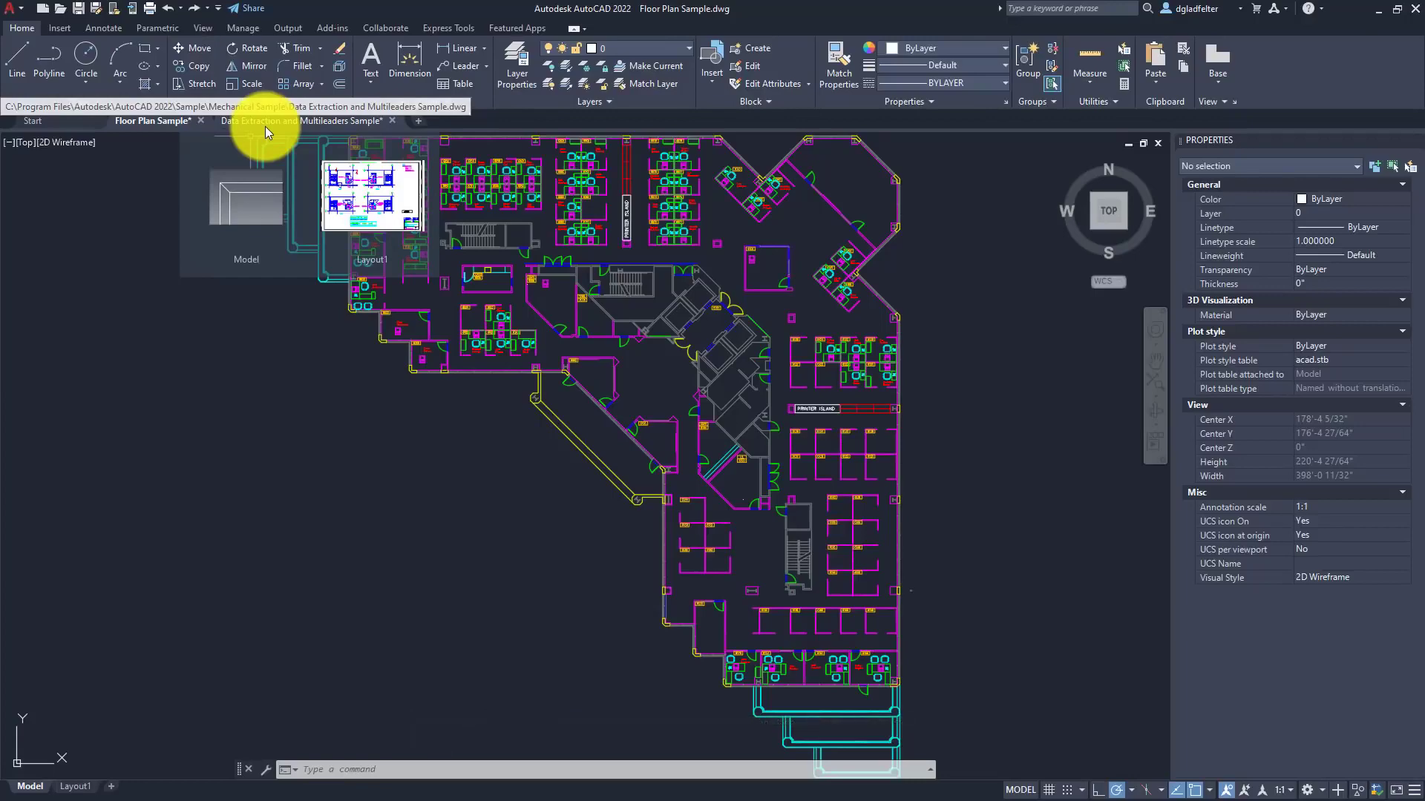
pyautogui.click(265, 126)
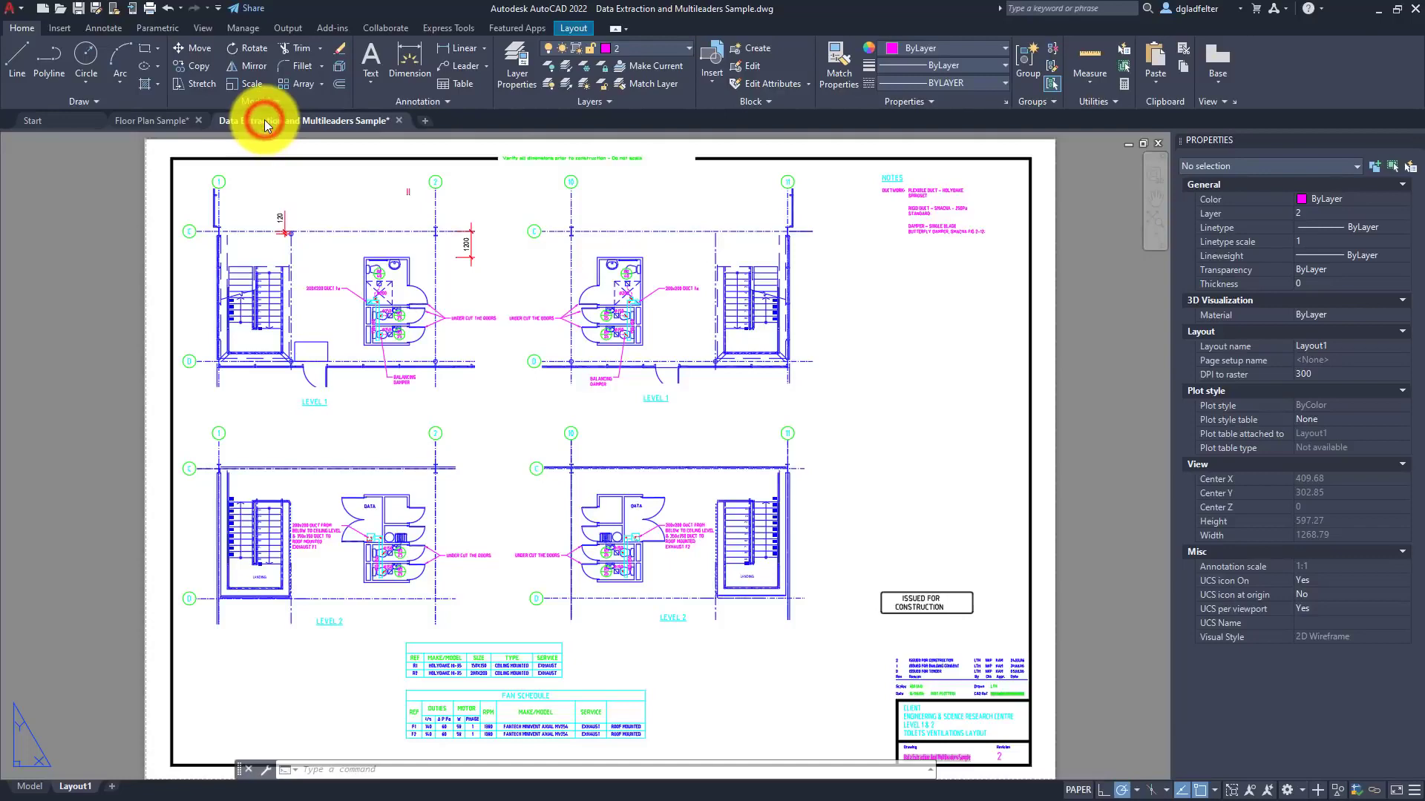
# Float the Data Extraction drawing, dock it back as a tab, and return to Floor Plan Sample
pyautogui.moveTo(265, 119)
pyautogui.mouseDown()
pyautogui.moveTo(328, 181)
pyautogui.moveTo(403, 194)
pyautogui.moveTo(451, 170)
pyautogui.mouseUp()
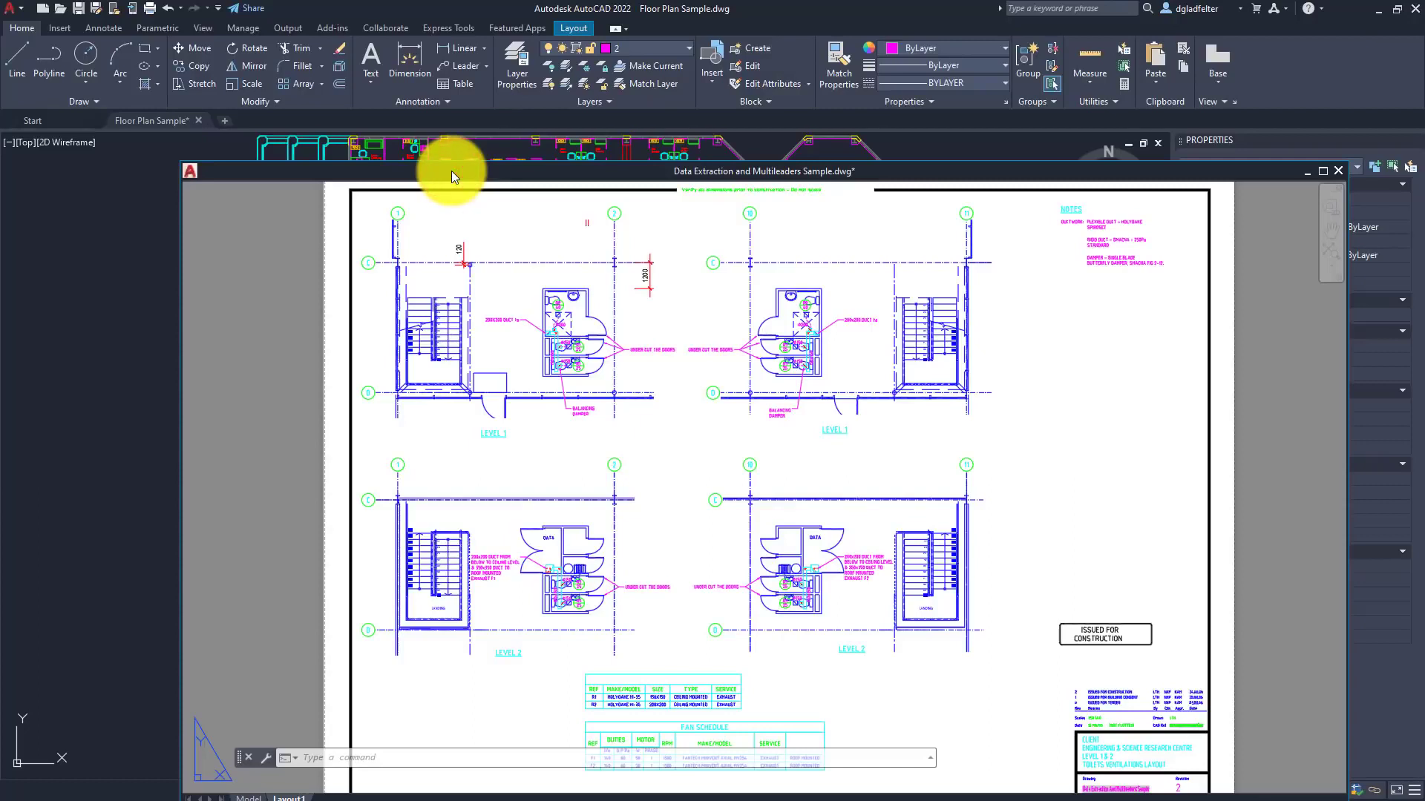
pyautogui.moveTo(451, 170); pyautogui.dragTo(285, 127)
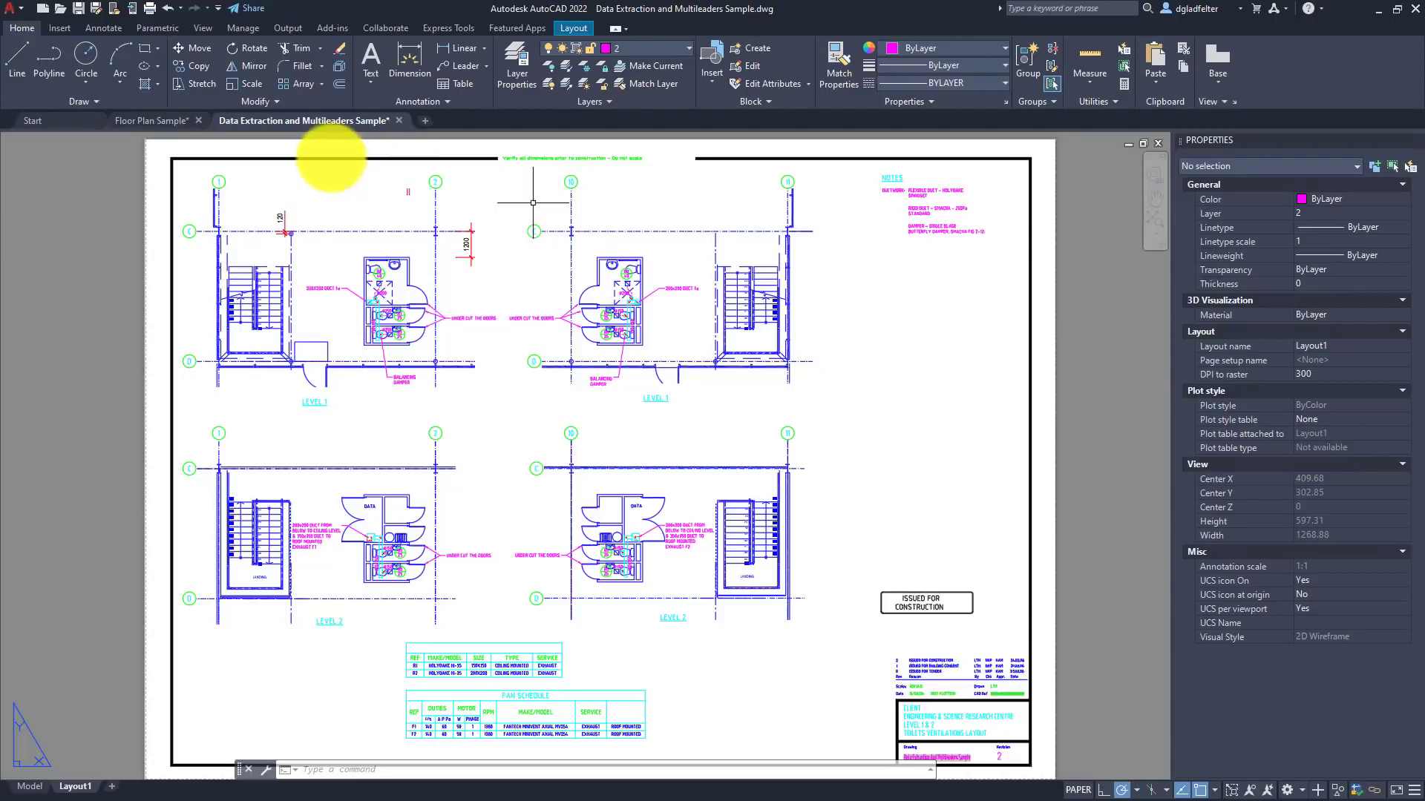
pyautogui.click(163, 116)
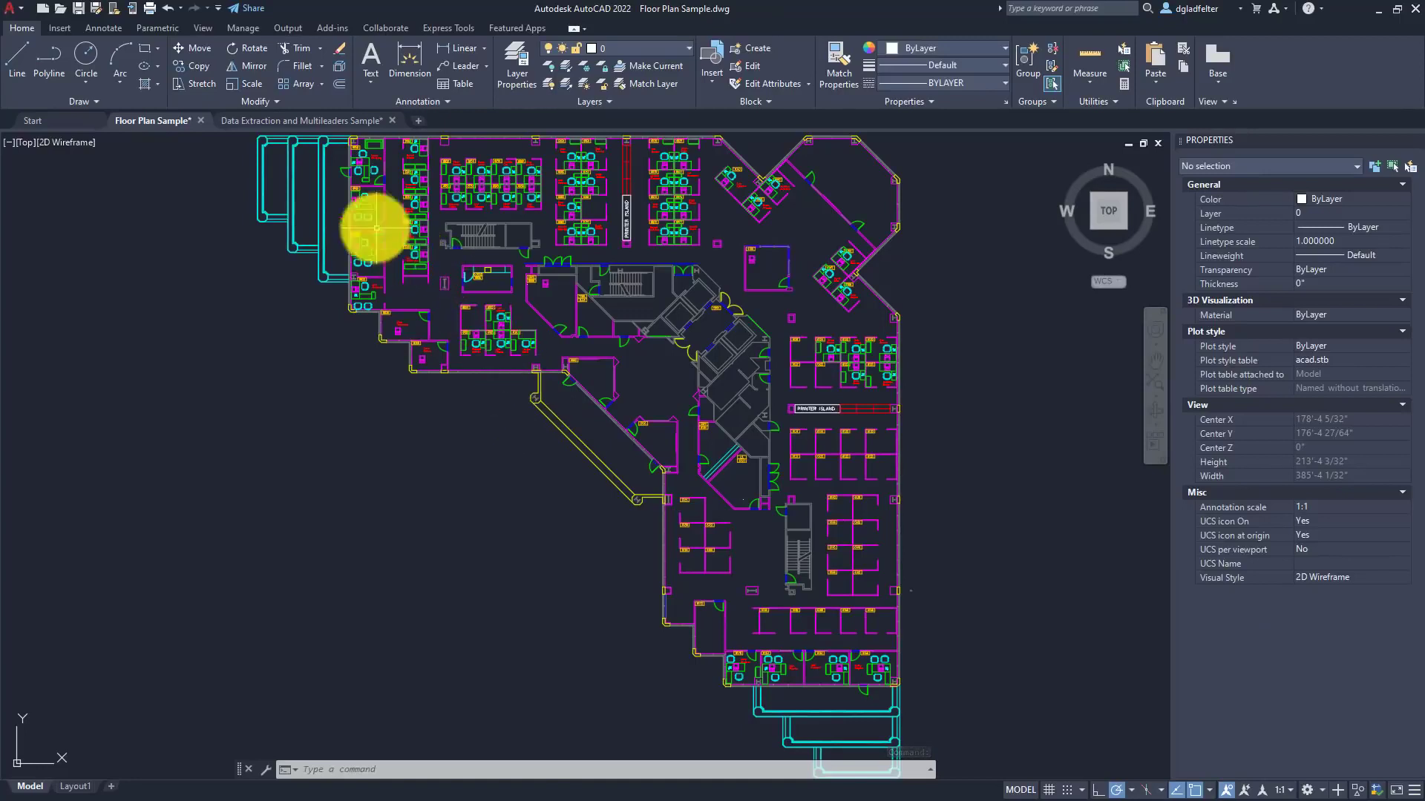
pyautogui.click(200, 30)
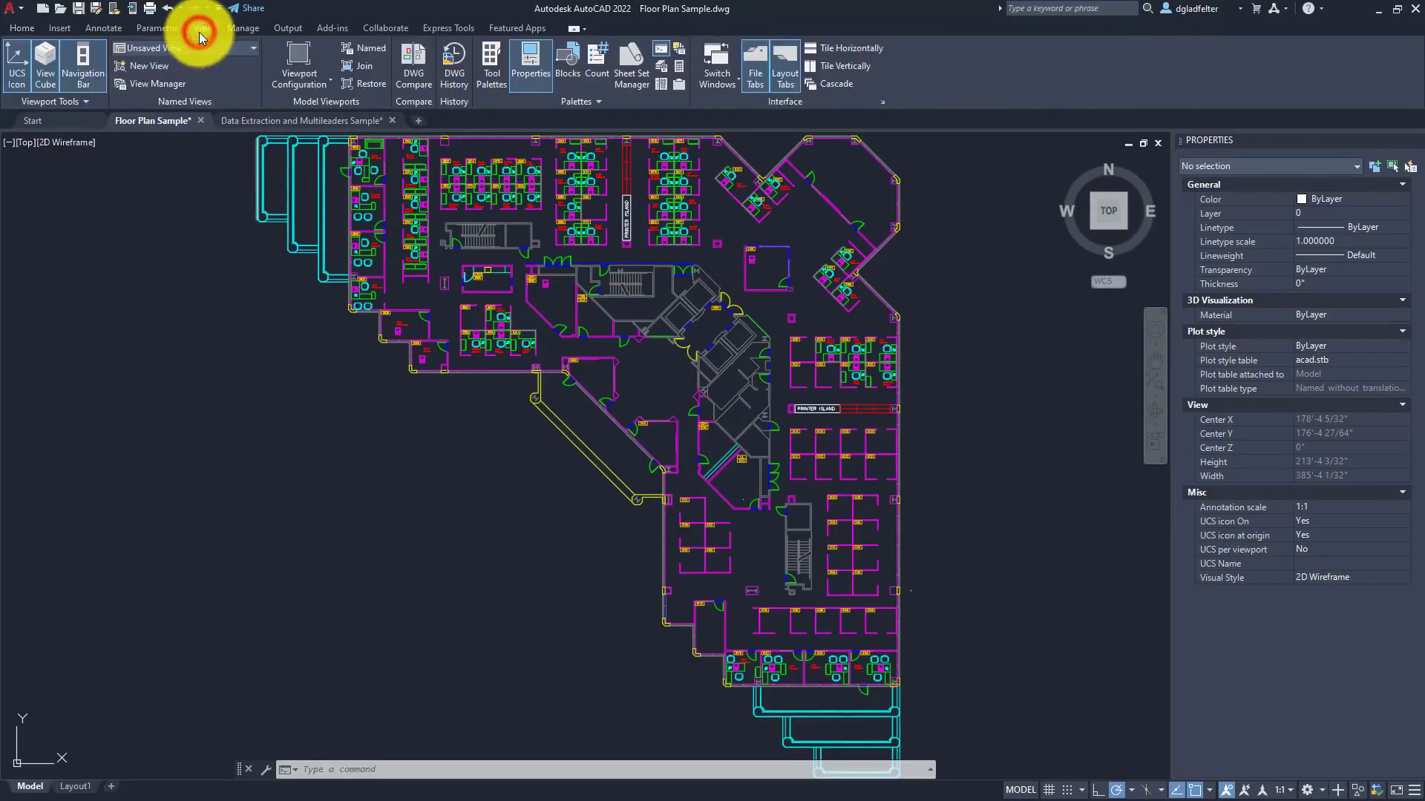
# Show the Count palette listing live block totals such as CHAIR7 66 and RECTANG 369
pyautogui.click(603, 74)
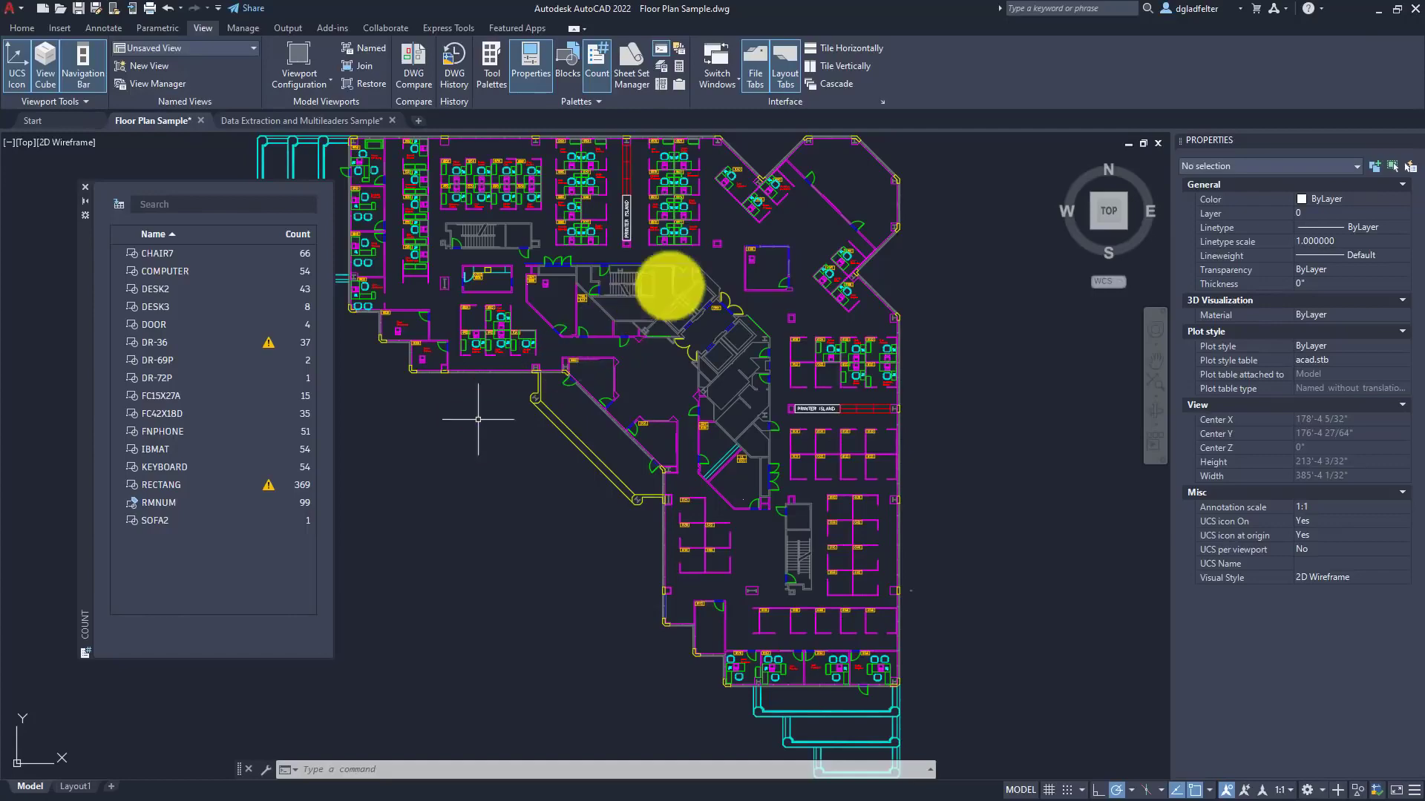
pyautogui.scroll(12, 834, 365)
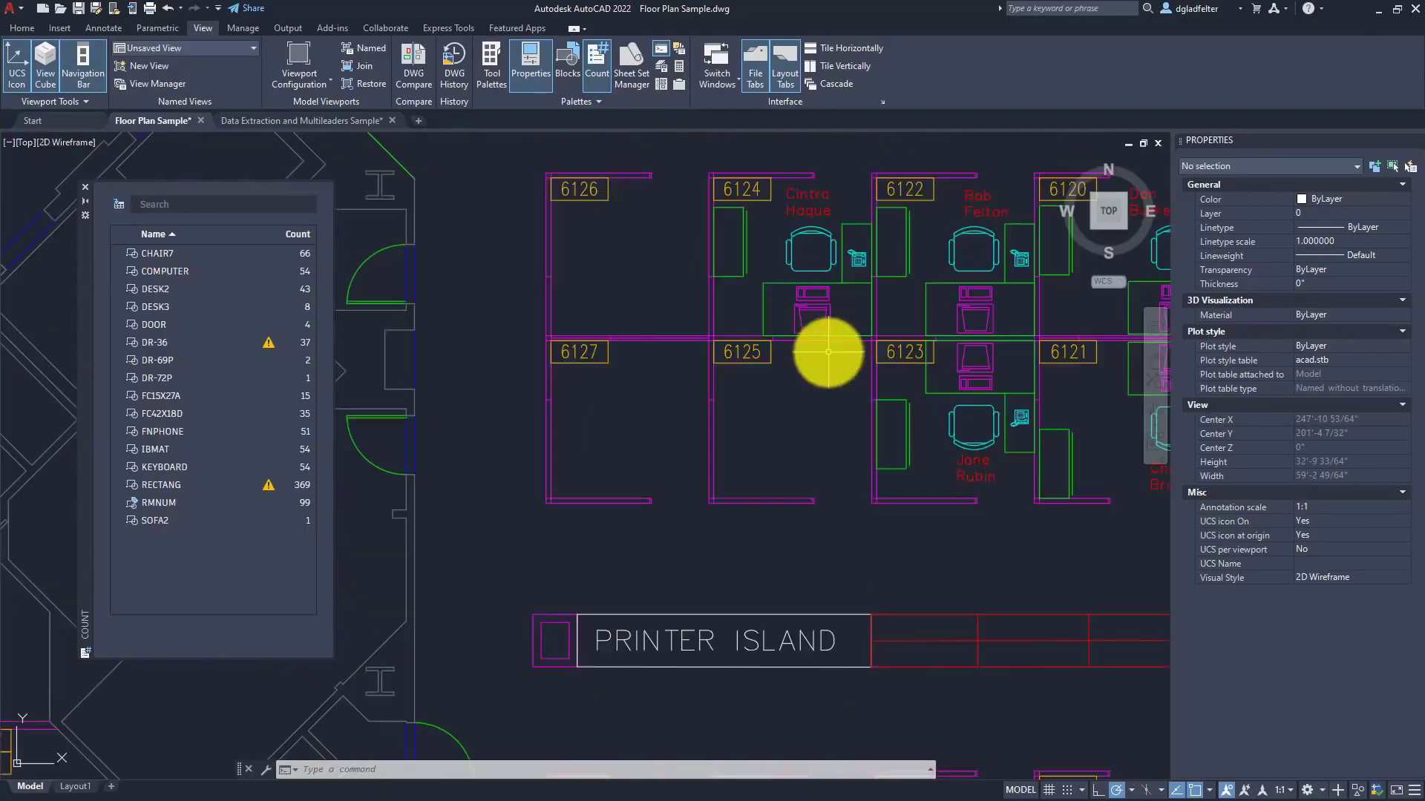
pyautogui.scroll(-2, 804, 270)
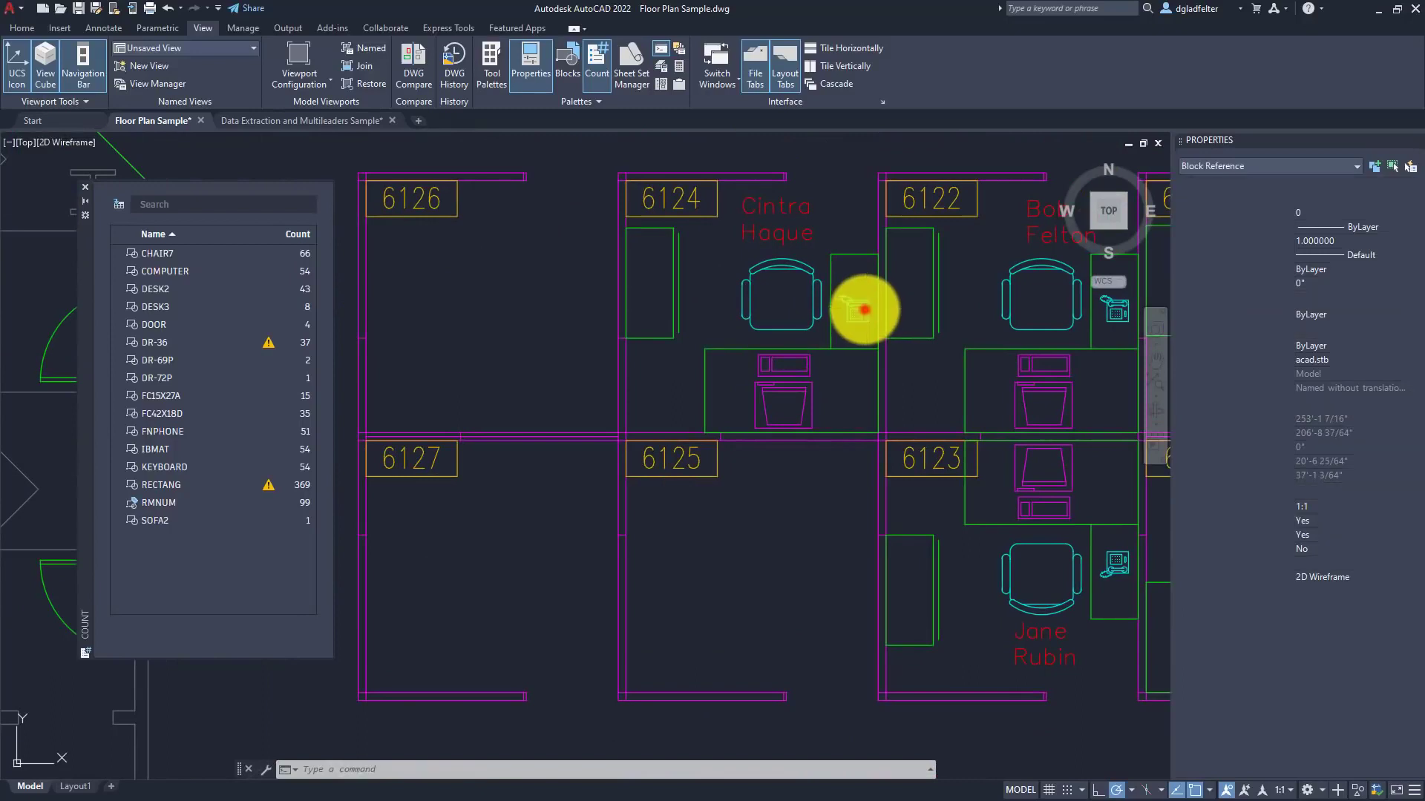
# Copy the FNPHONE phone in office 6124 to two spots above it with CP
pyautogui.click(866, 309)
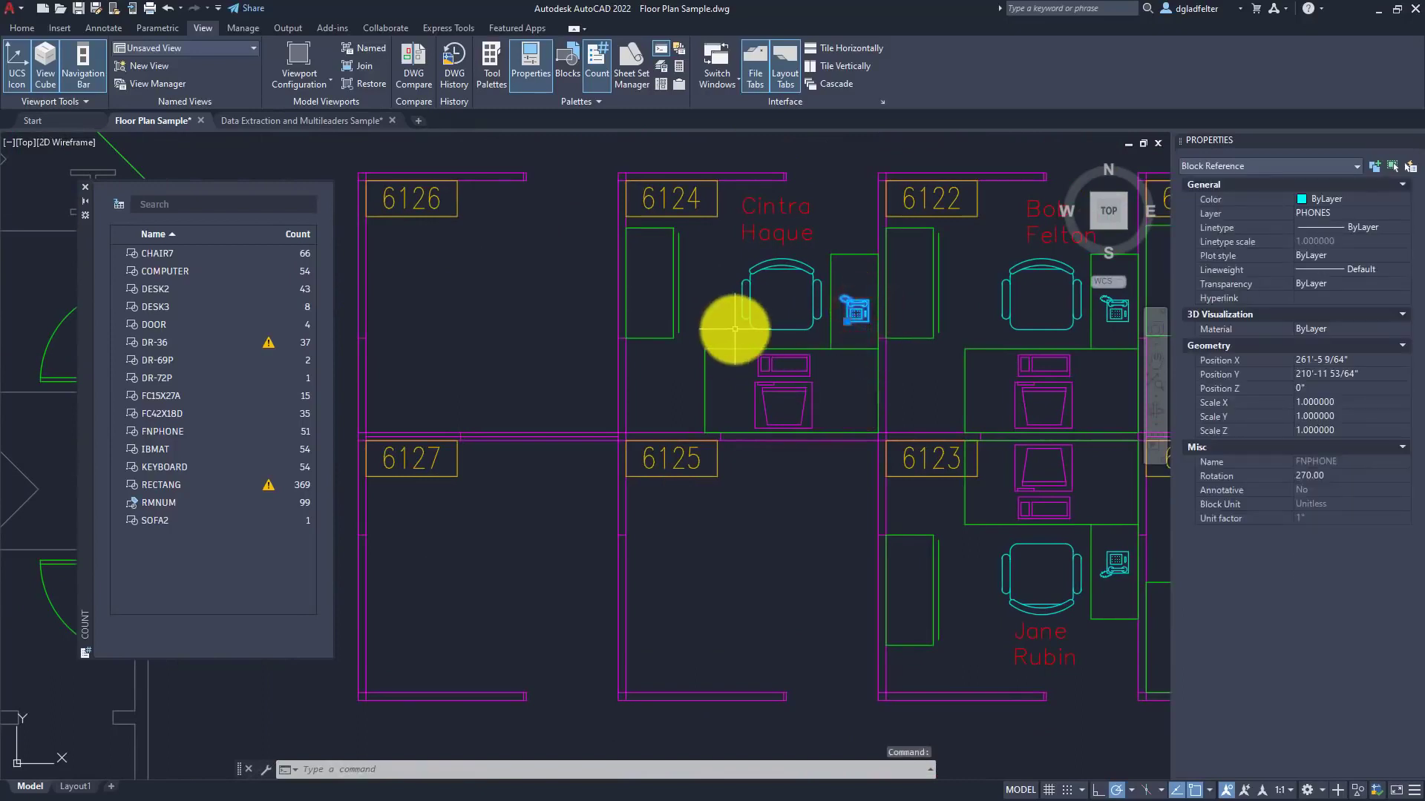
pyautogui.write('CP')
pyautogui.press('Return')
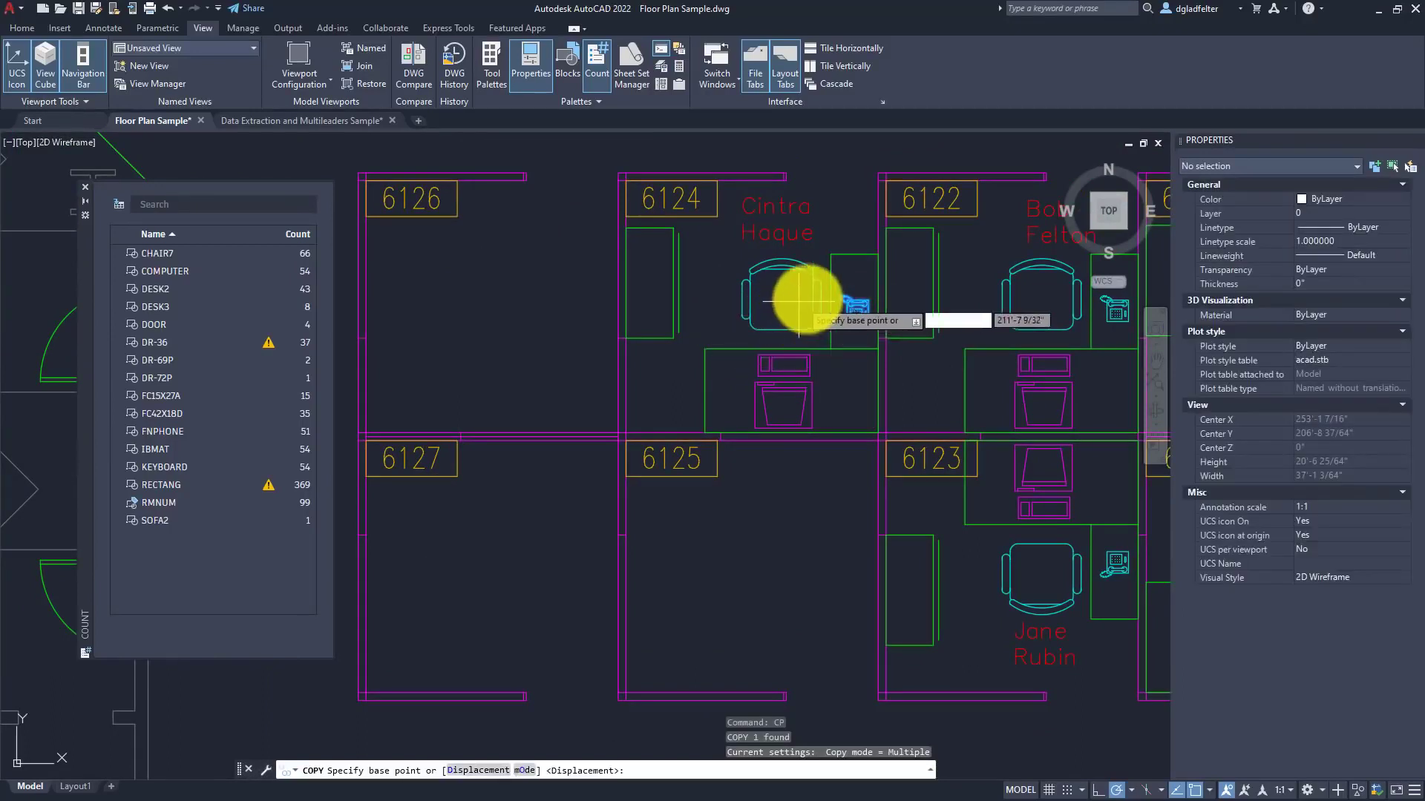
pyautogui.click(846, 282)
pyautogui.moveTo(843, 248); pyautogui.dragTo(764, 302, button='middle')
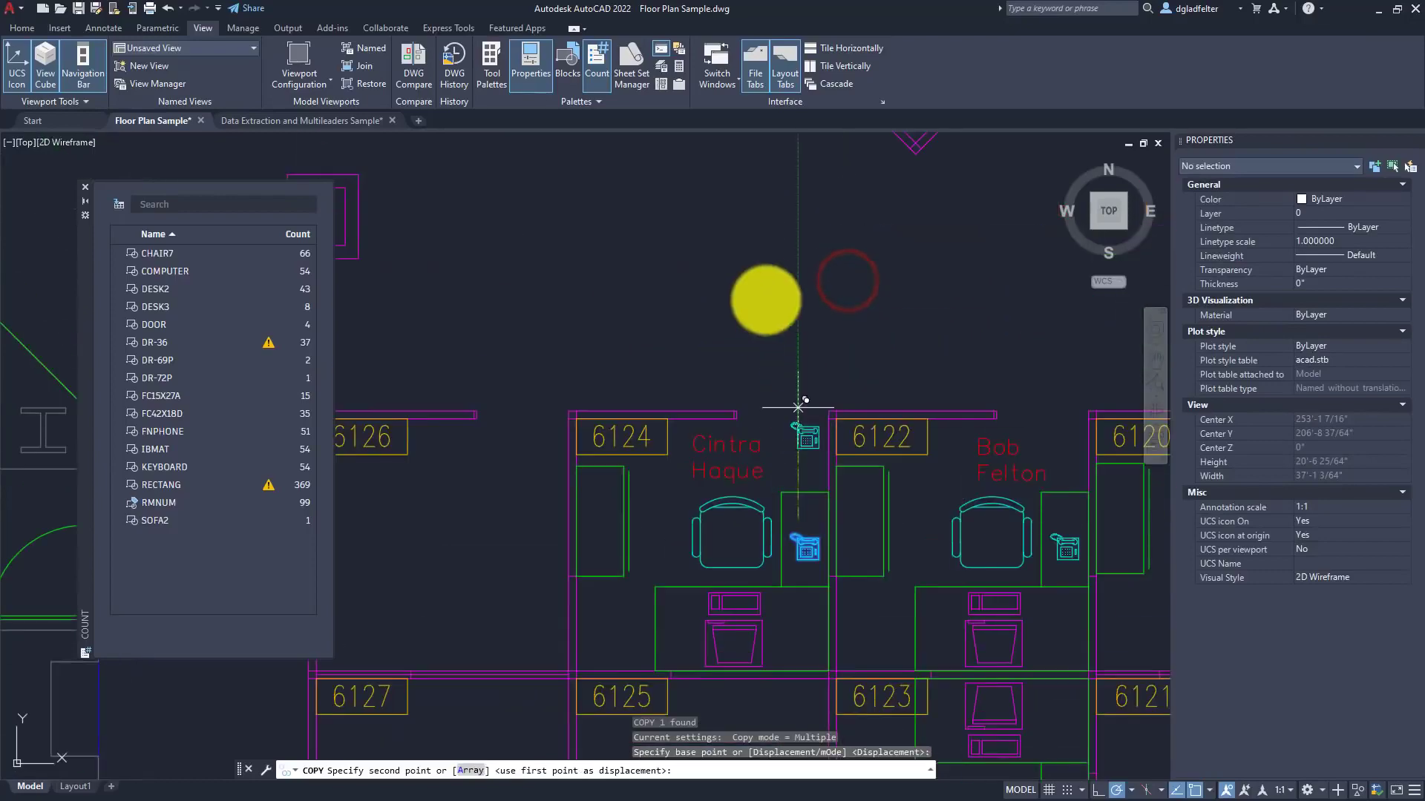
pyautogui.click(762, 285)
pyautogui.click(645, 213)
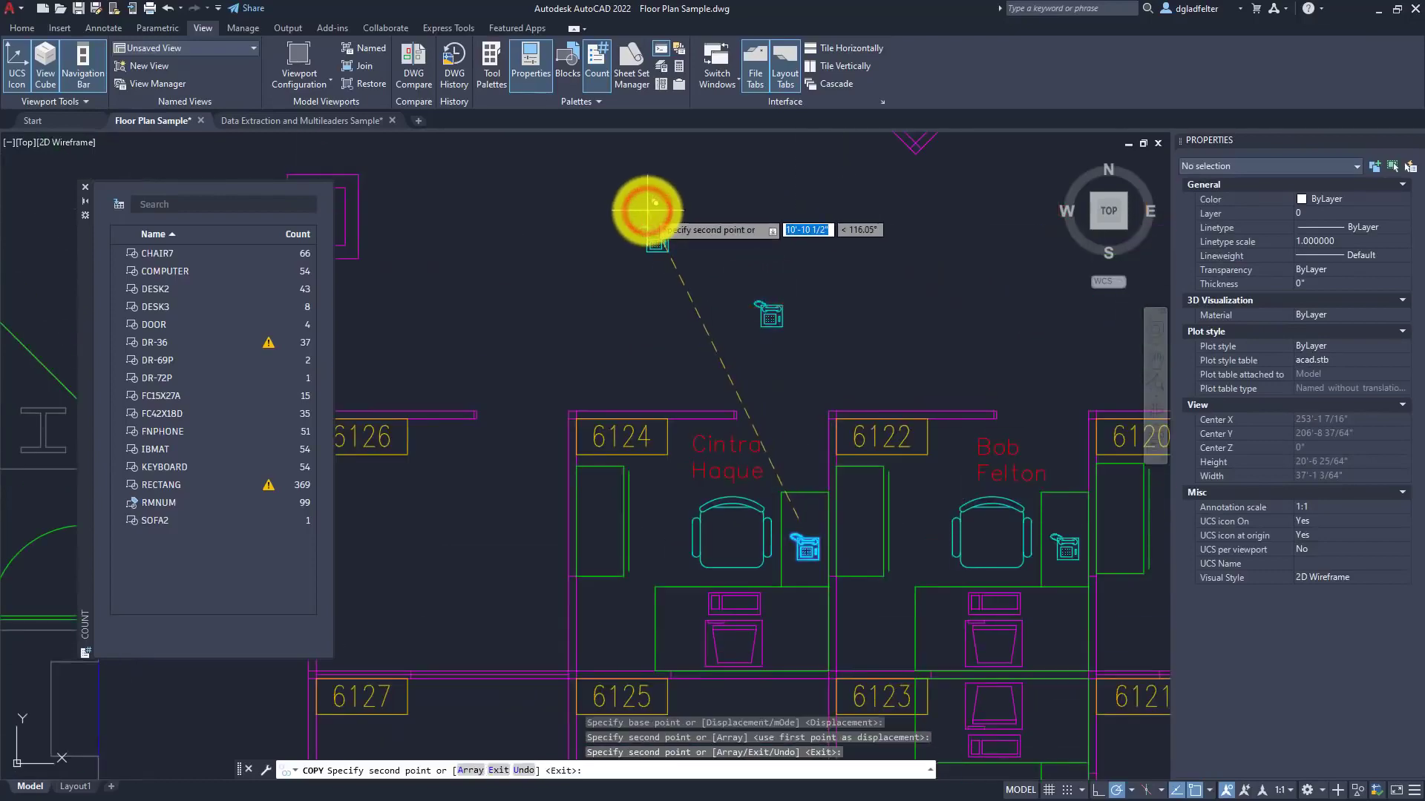
pyautogui.press('Escape')
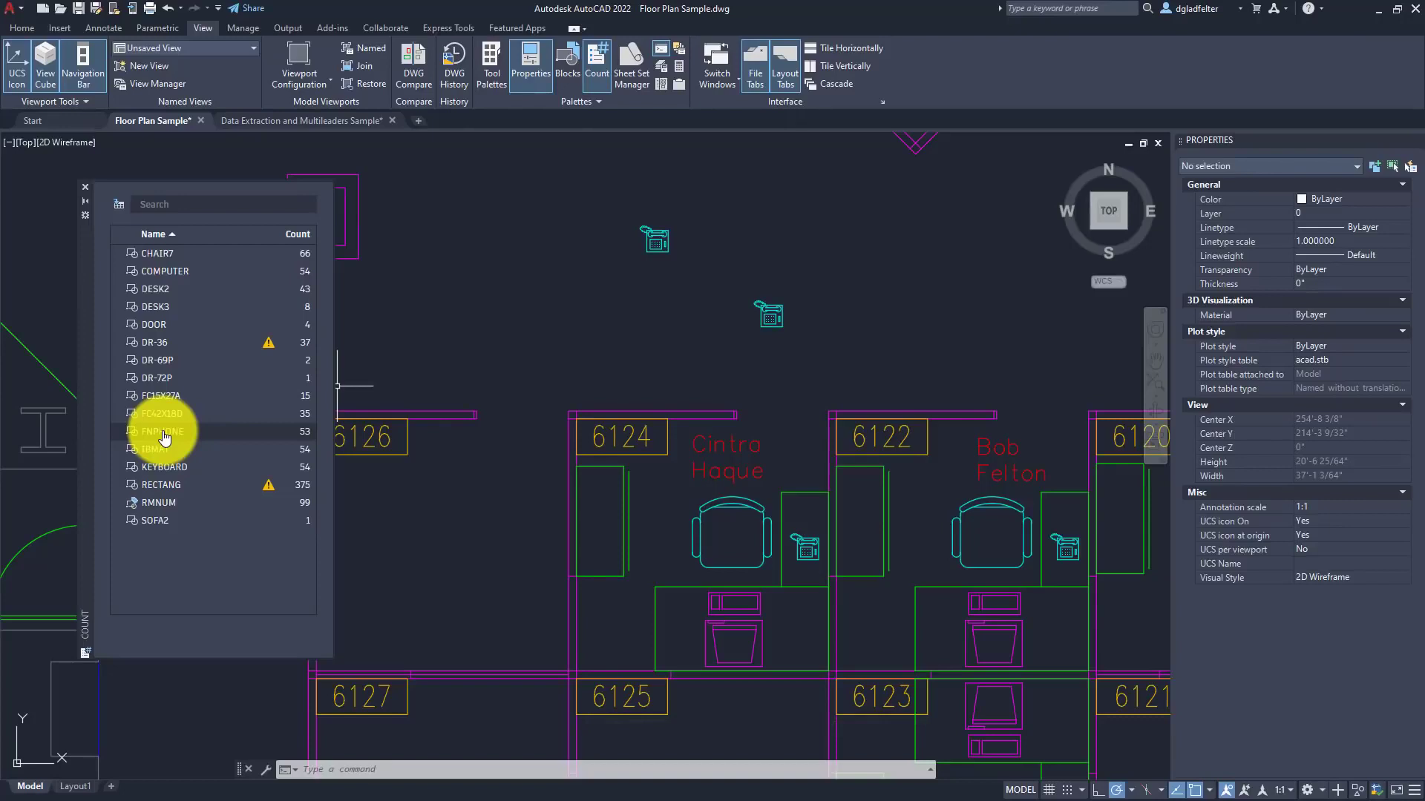
# Window-select the two copied phones and delete them, bringing the phone count back to 51
pyautogui.click(828, 235)
pyautogui.click(558, 329)
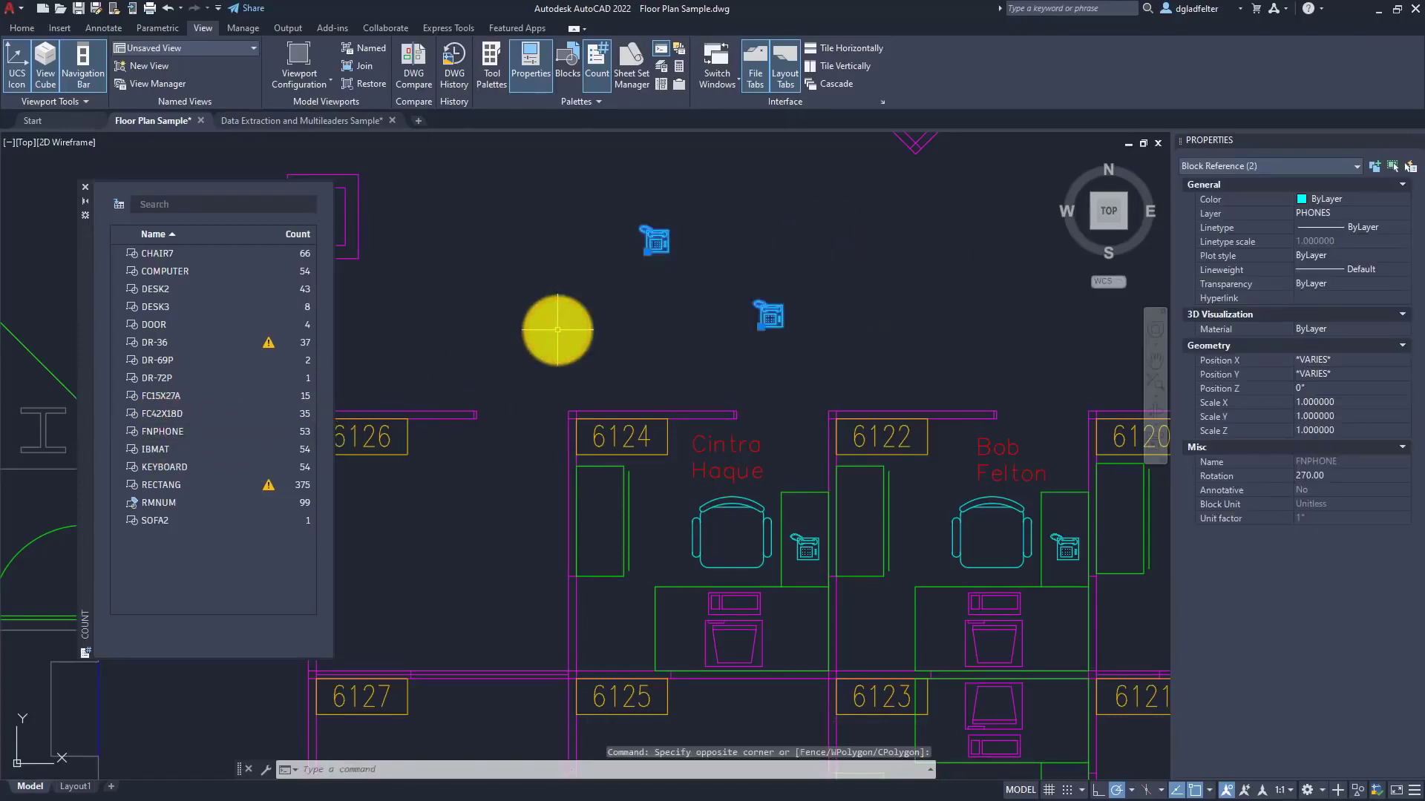
pyautogui.press('Delete')
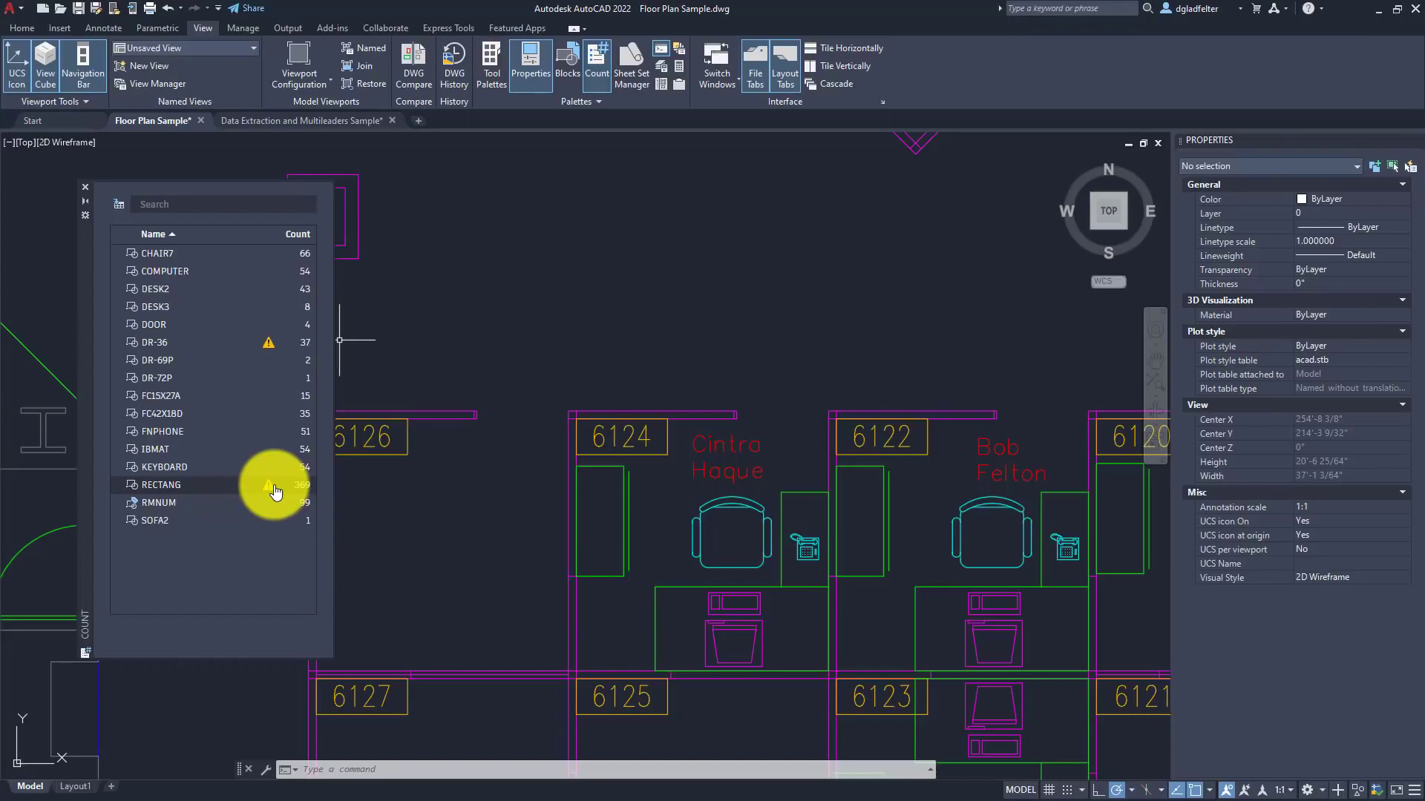
pyautogui.click(225, 493)
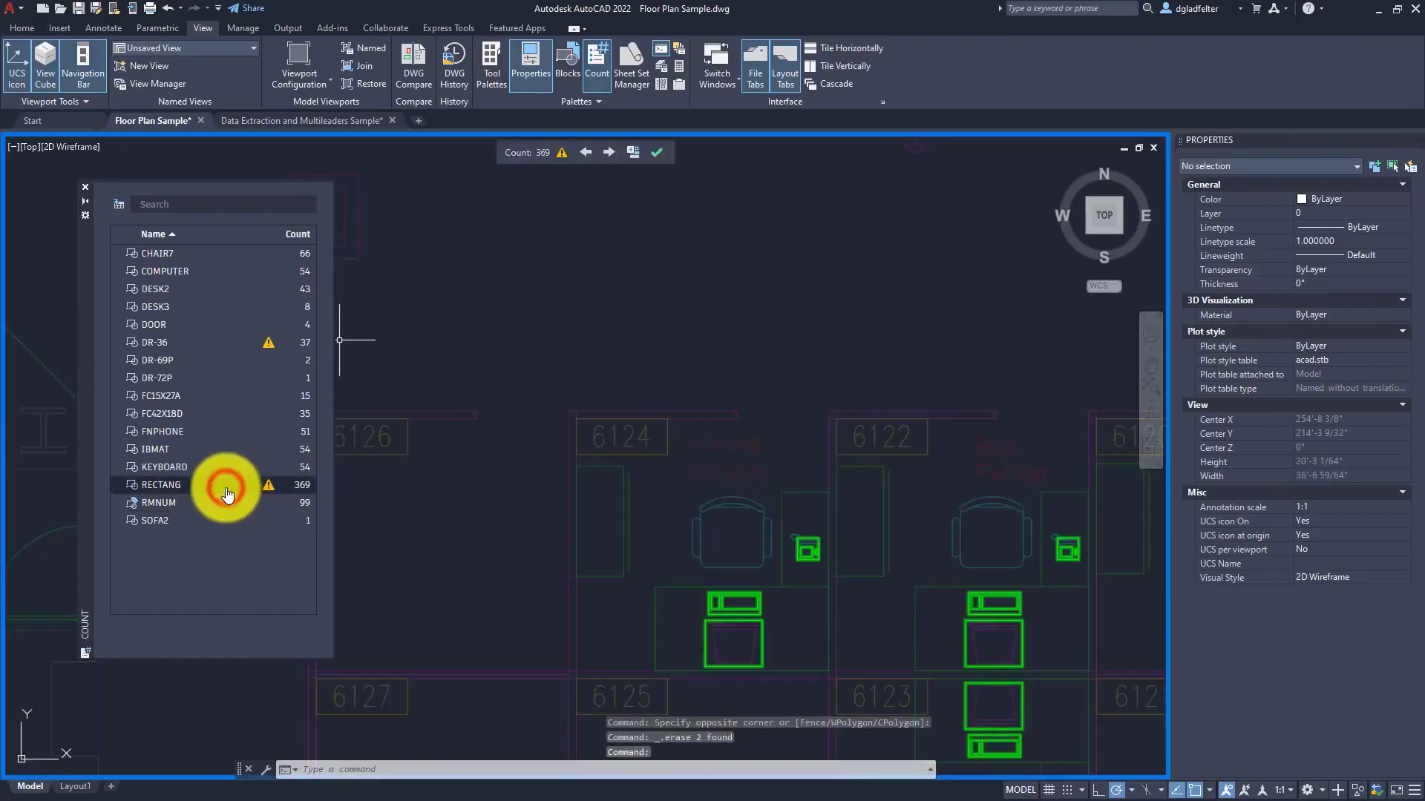
pyautogui.click(272, 490)
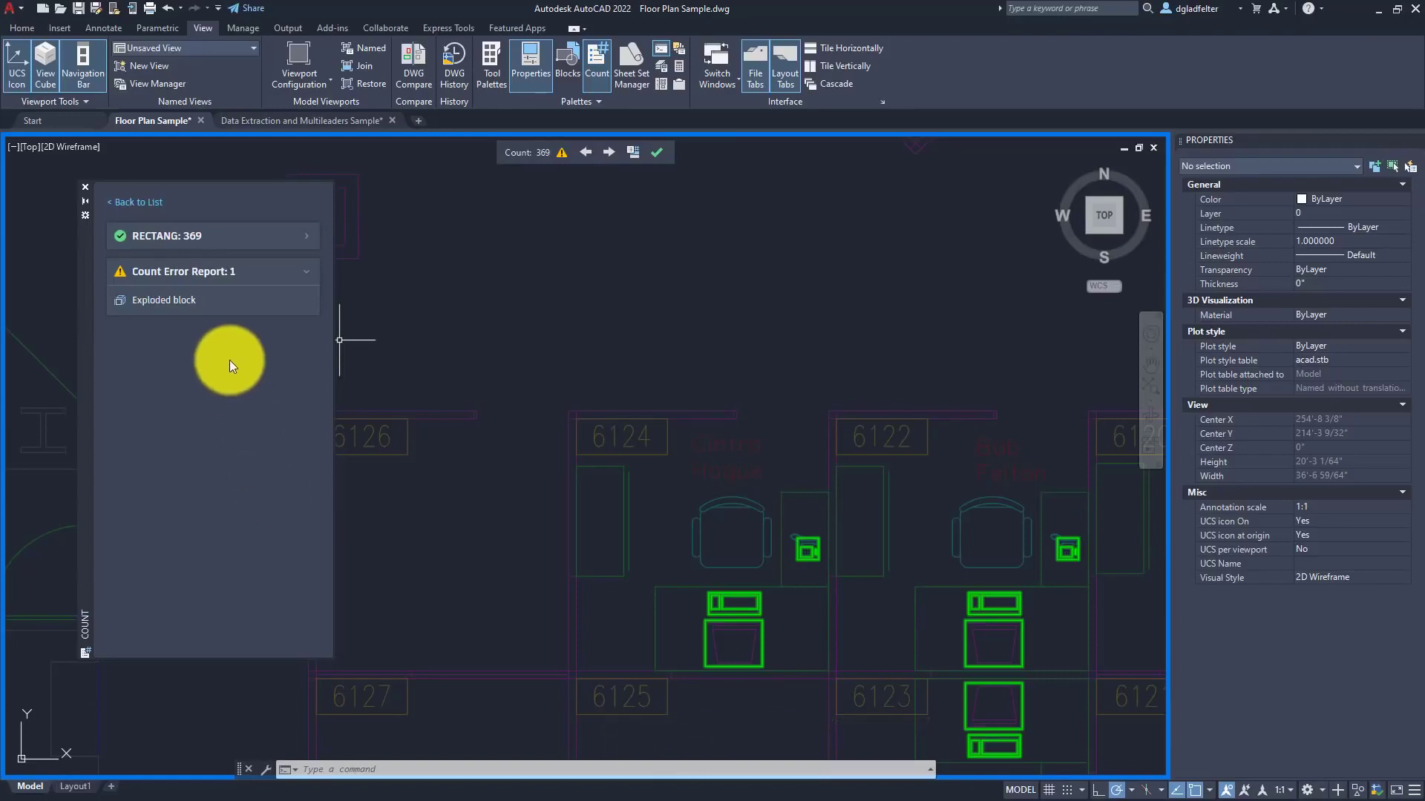
pyautogui.click(178, 306)
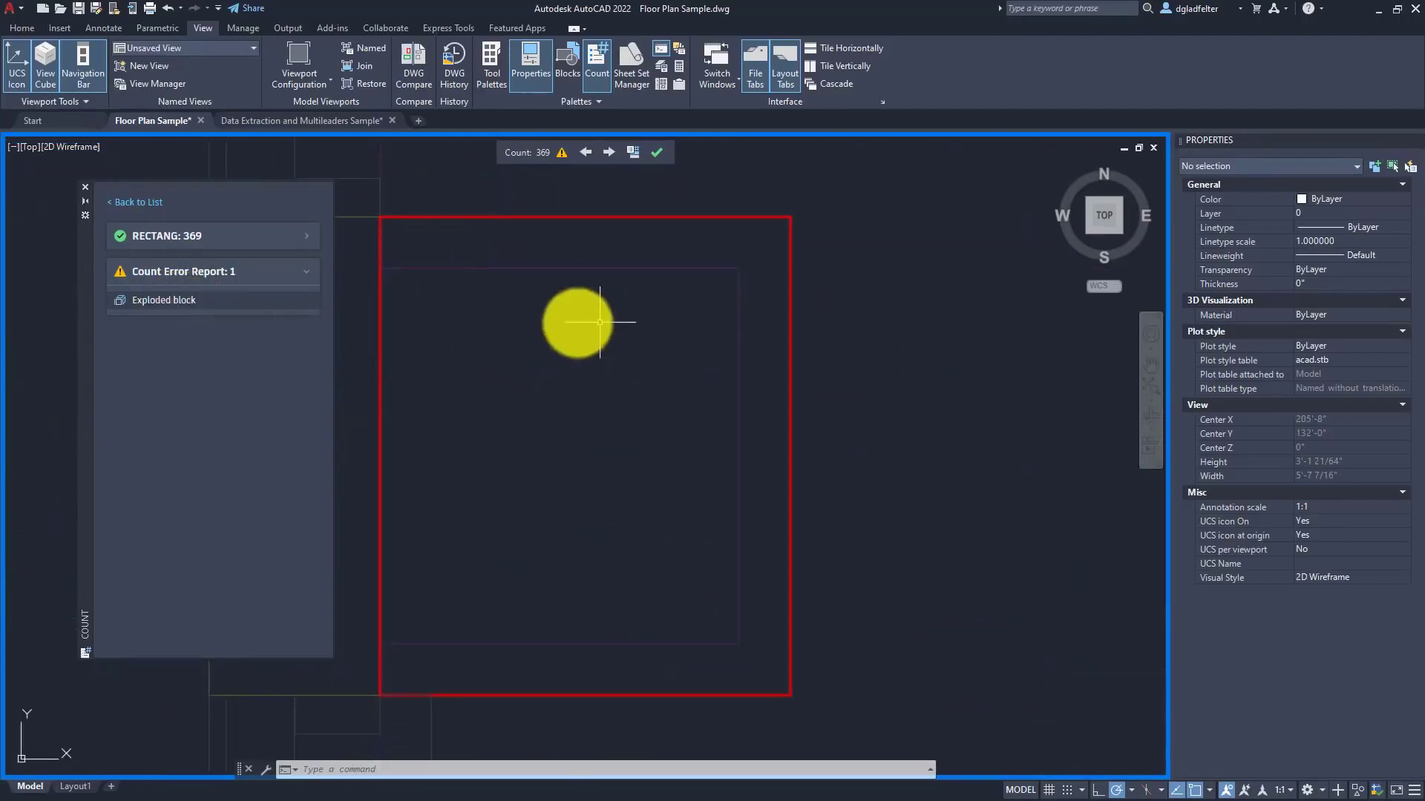
pyautogui.scroll(-4, 590, 461)
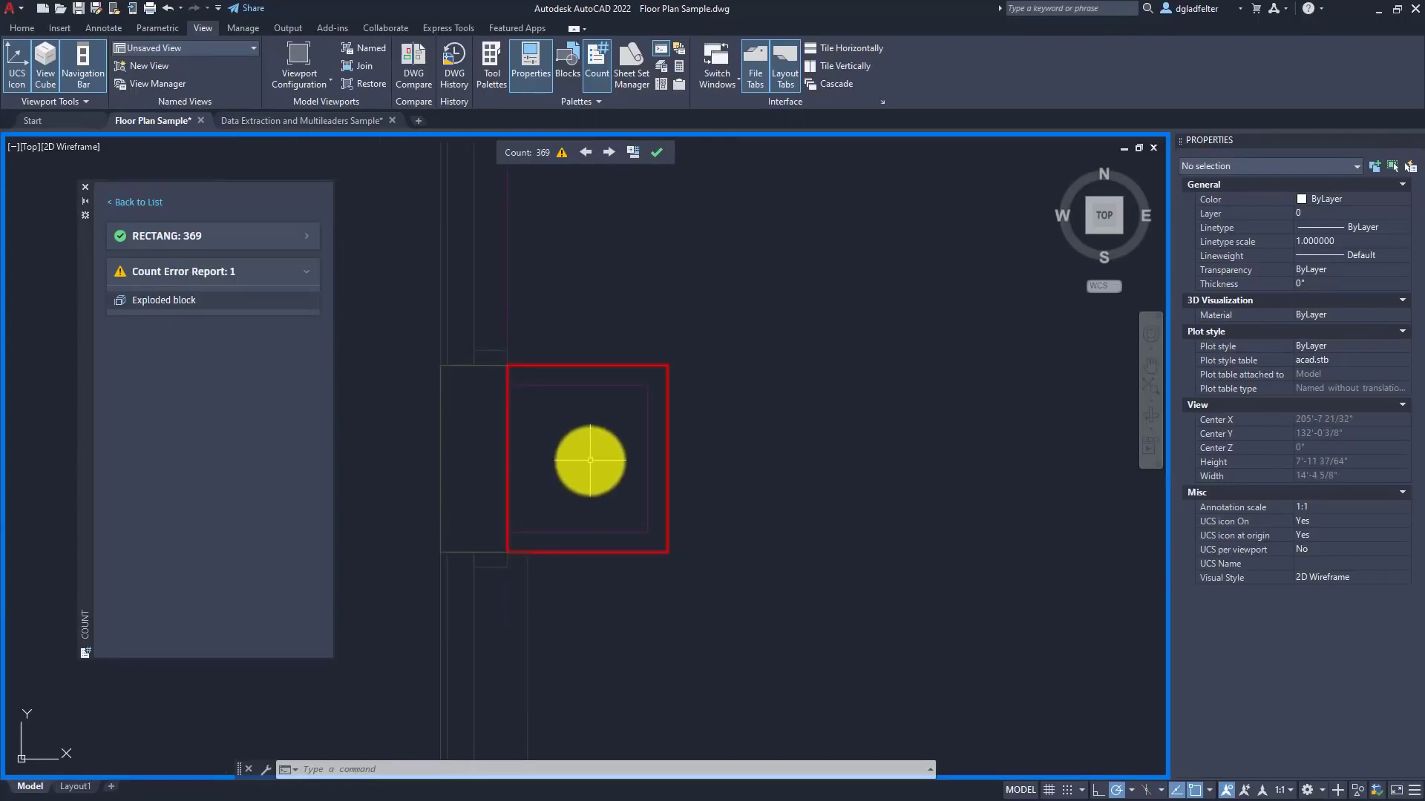
pyautogui.scroll(-5, 575, 415)
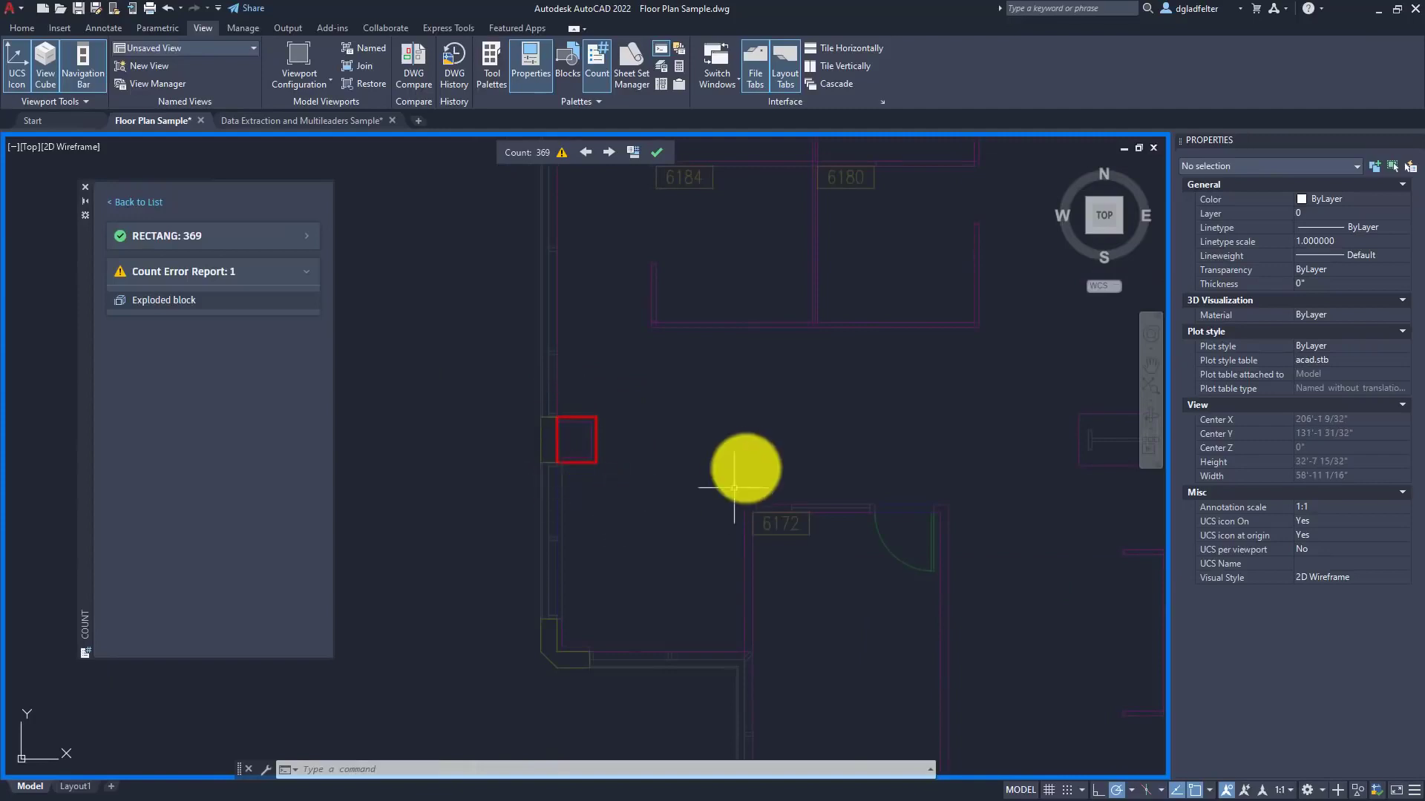
pyautogui.moveTo(725, 423); pyautogui.dragTo(621, 557, button='middle')
pyautogui.scroll(-3, 631, 553)
pyautogui.moveTo(928, 327); pyautogui.dragTo(803, 210, button='middle')
pyautogui.scroll(6, 866, 681)
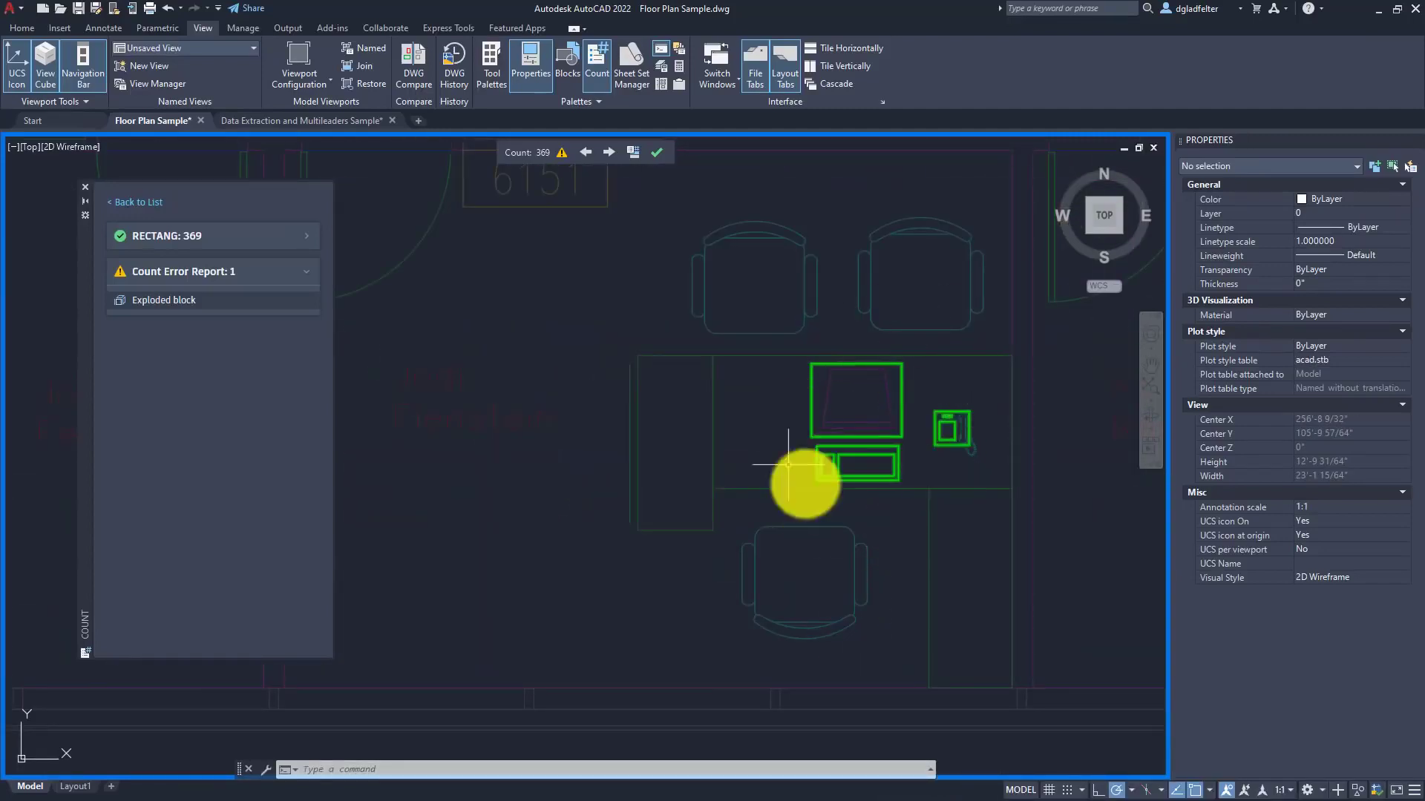
pyautogui.moveTo(547, 309); pyautogui.dragTo(855, 507, button='middle')
pyautogui.scroll(-4, 855, 507)
pyautogui.scroll(2, 801, 461)
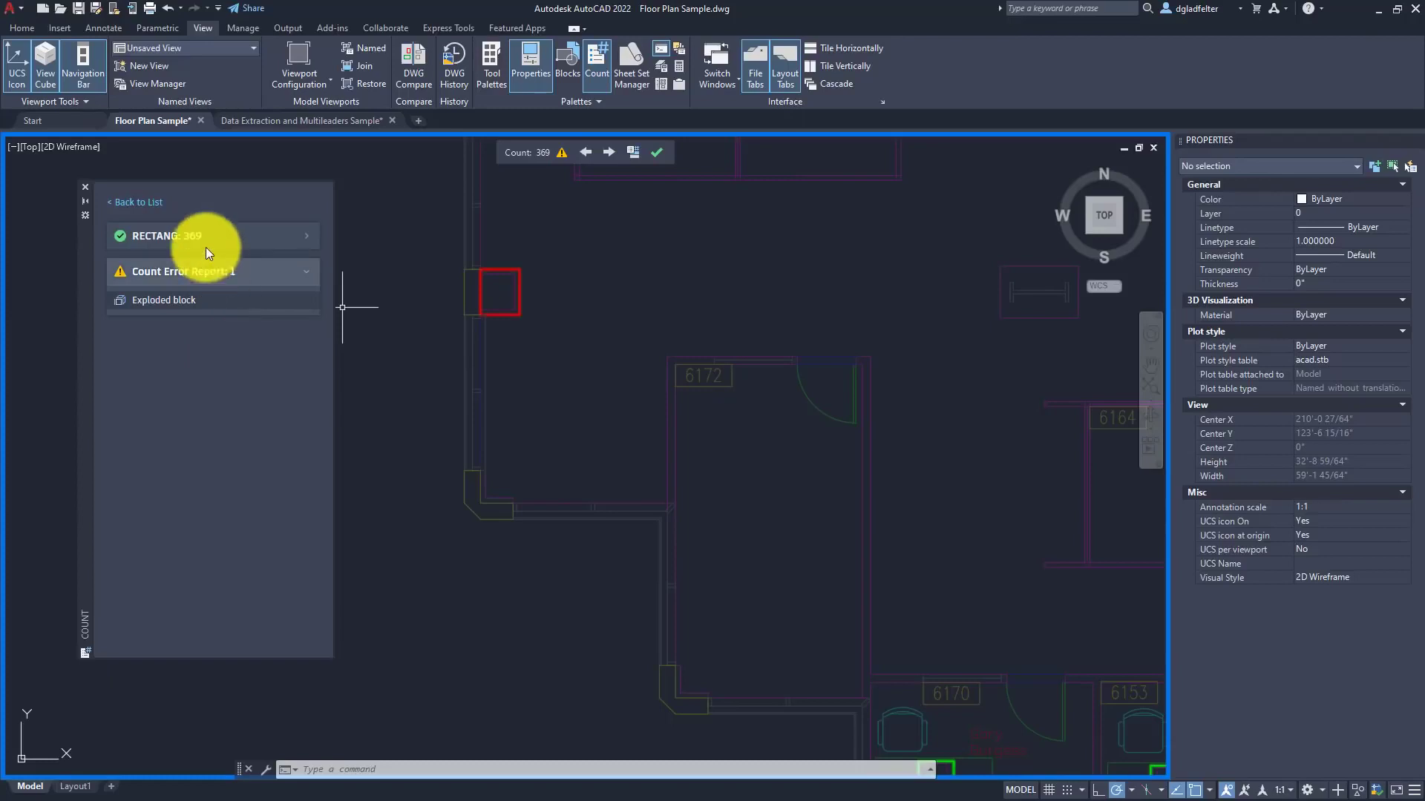
# Open the DR-36 door count (37) and zoom to its overlapping object by room 6025 COFFEE
pyautogui.click(133, 202)
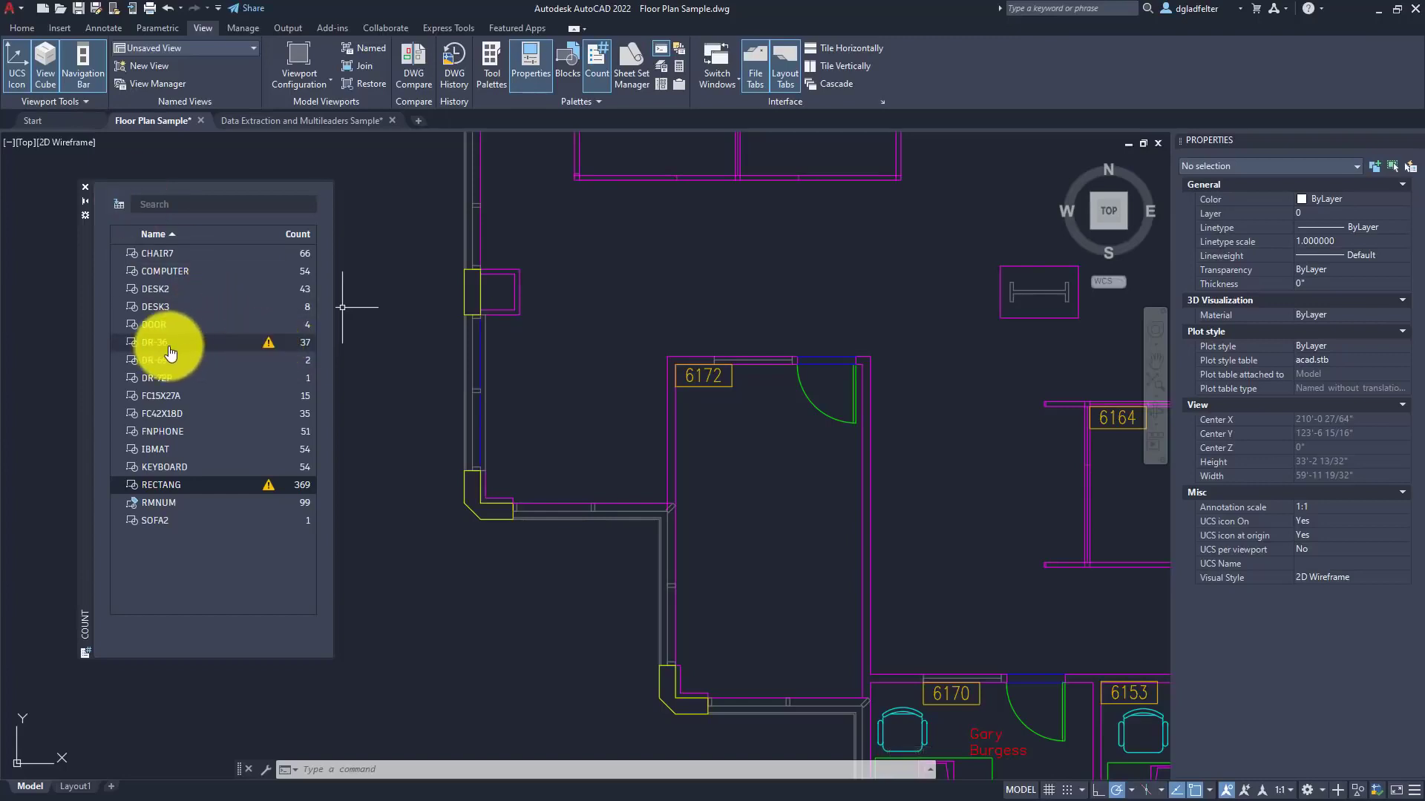
pyautogui.click(268, 352)
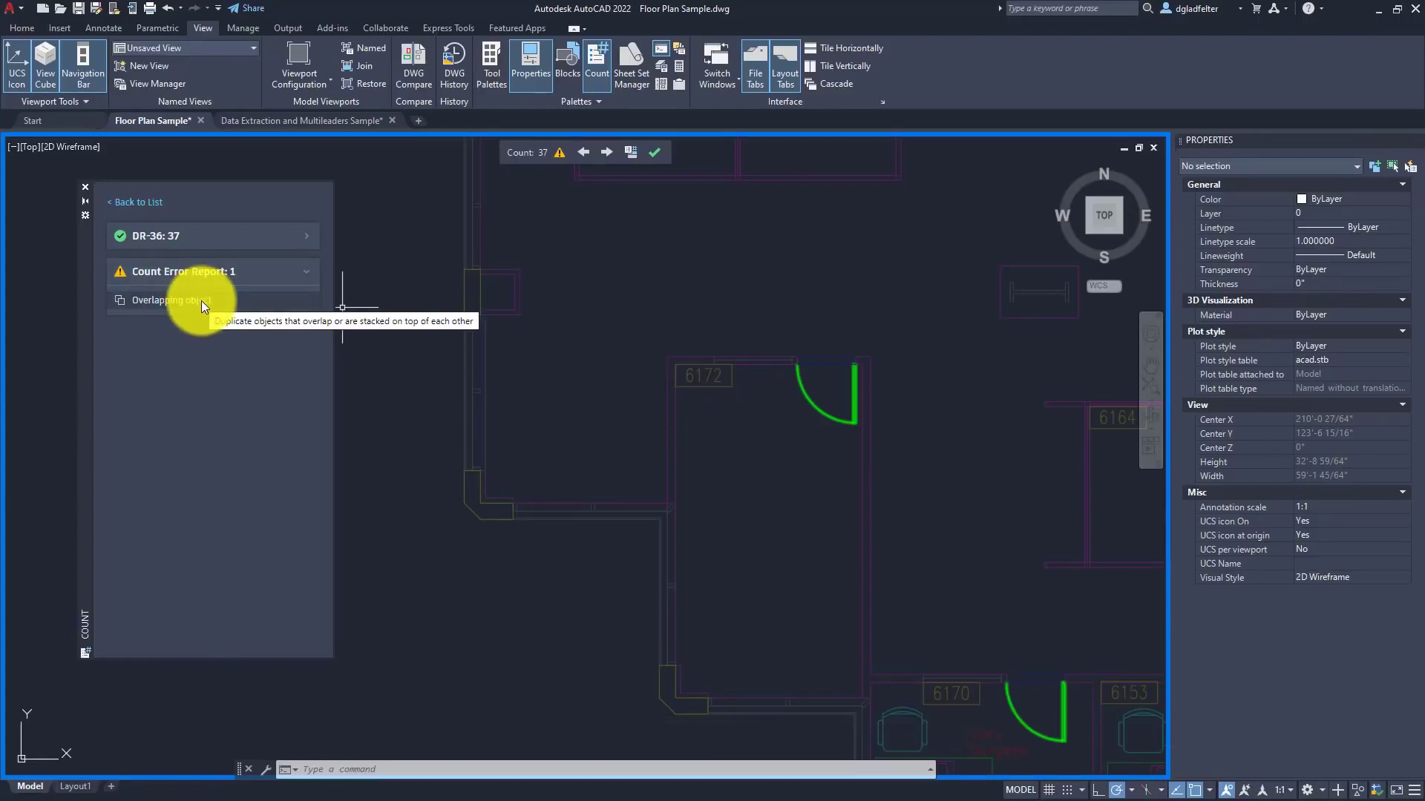
pyautogui.click(202, 301)
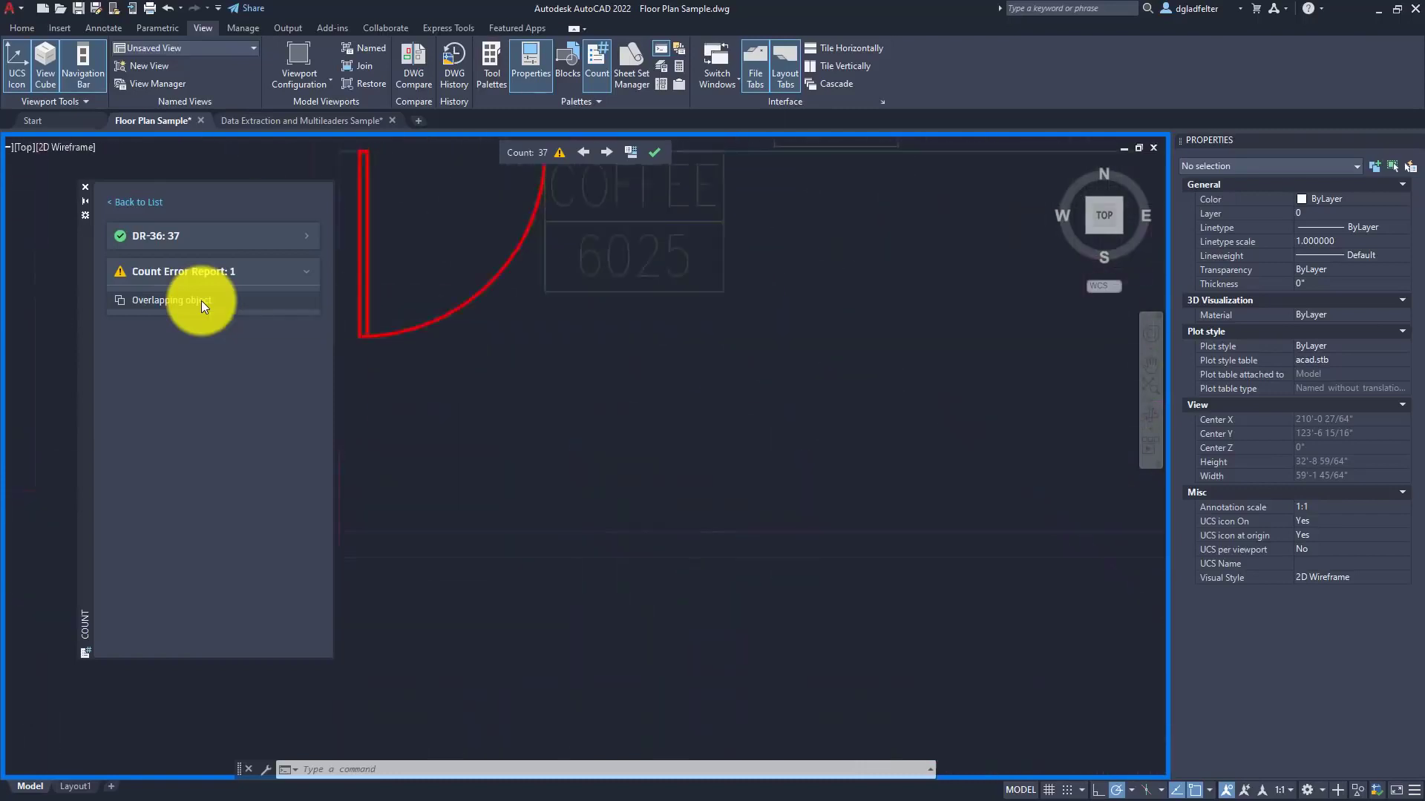
pyautogui.scroll(-4, 547, 318)
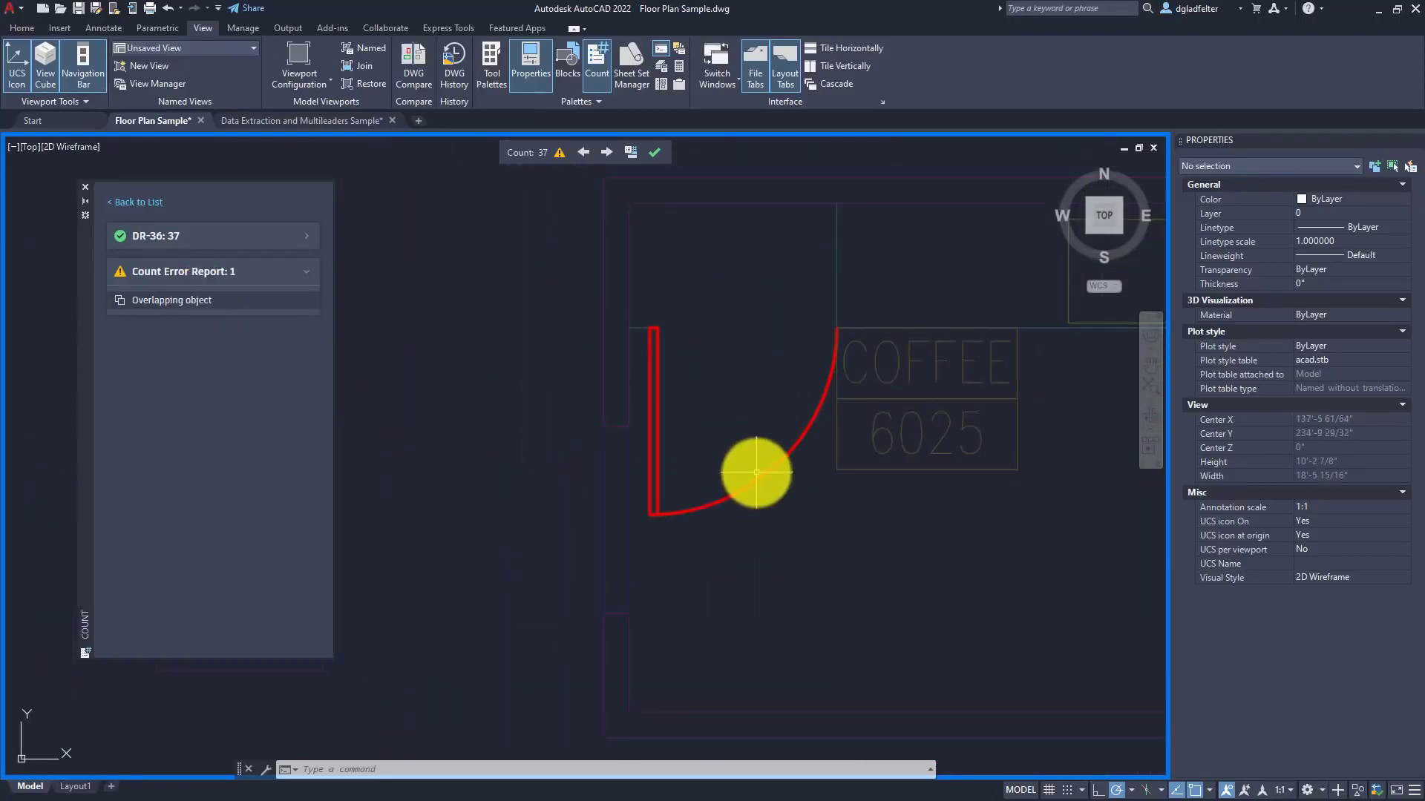
# Select the overlapping door block to check its properties, then close the DR-36 count view
pyautogui.click(788, 512)
pyautogui.click(740, 443)
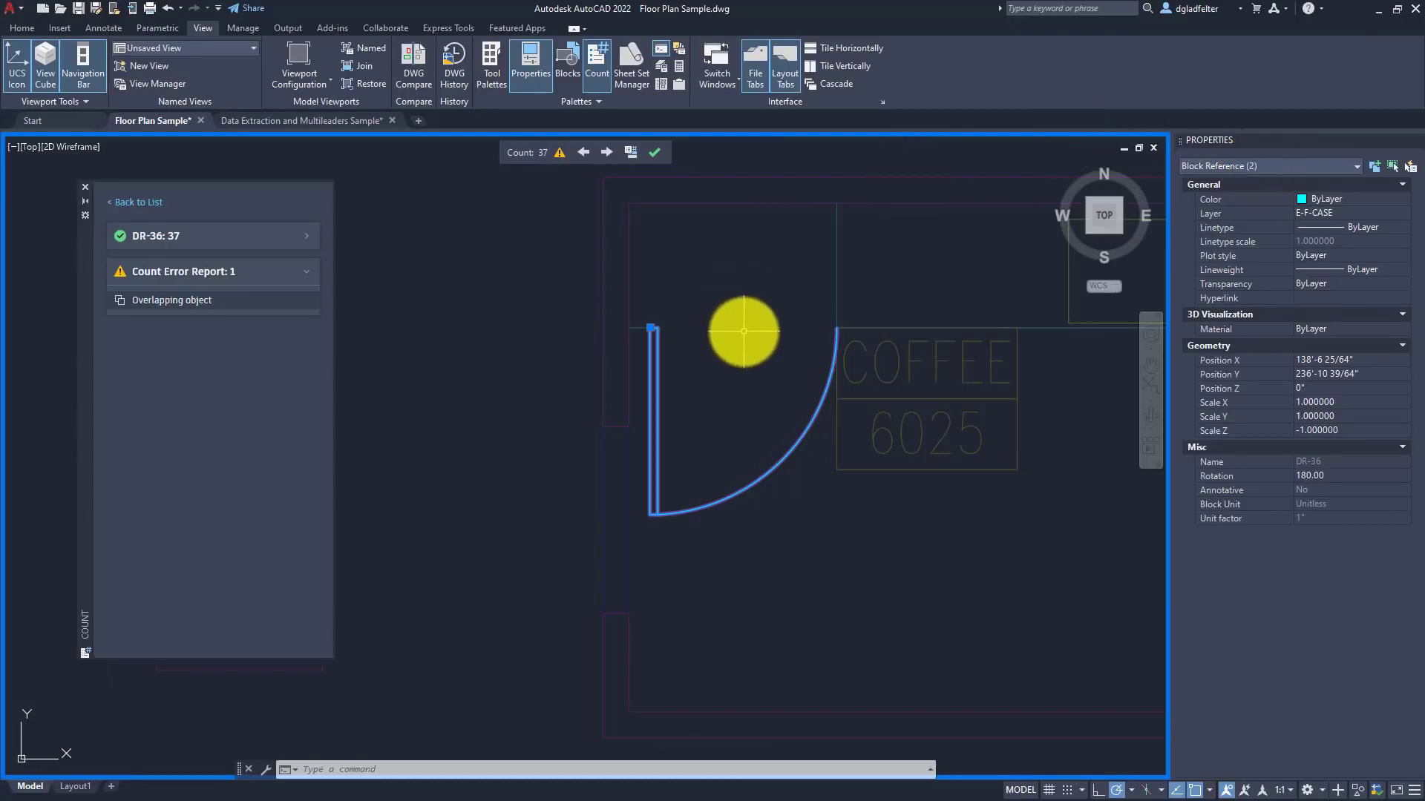
pyautogui.click(656, 150)
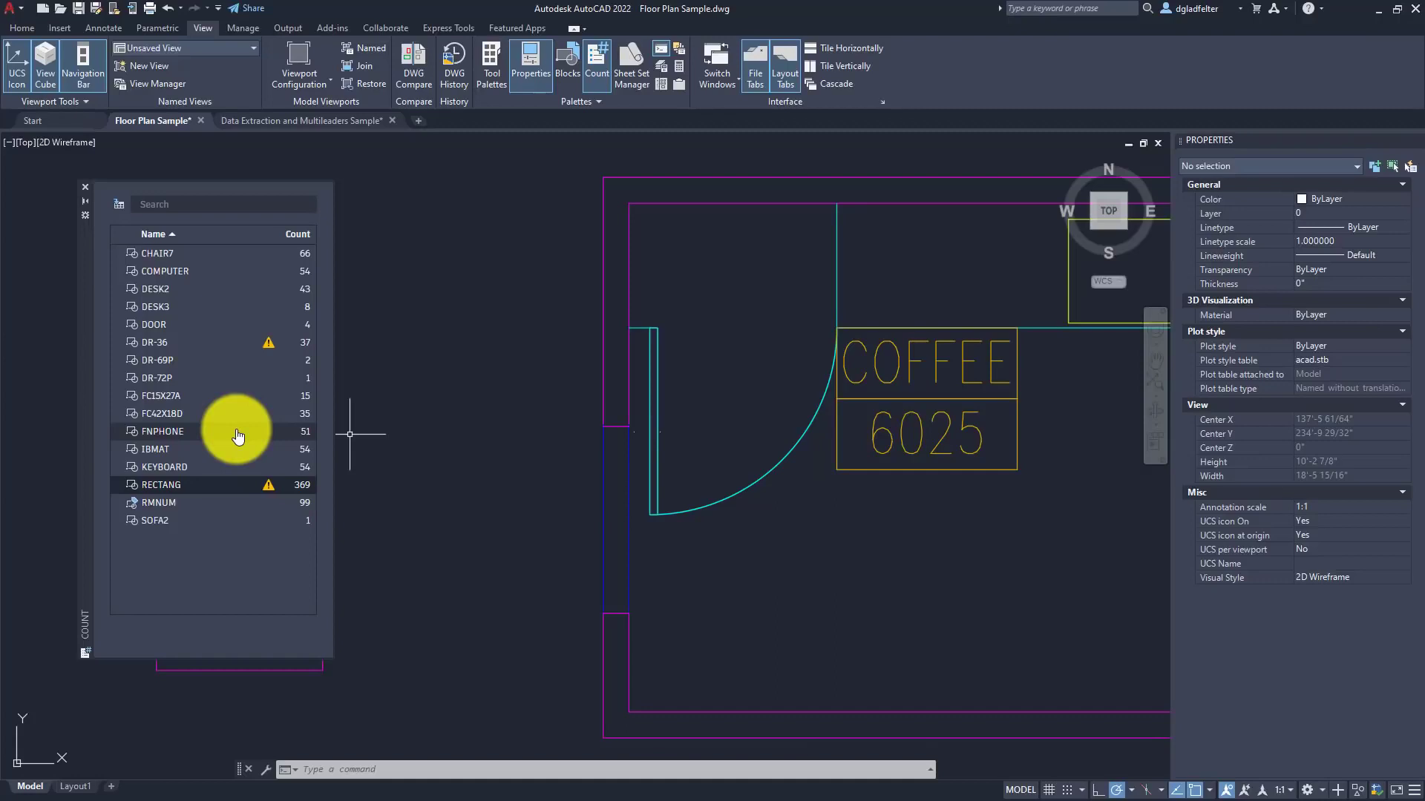
# Zoom out and pan the floor plan to bring the cubicle offices into view
pyautogui.scroll(-8, 705, 358)
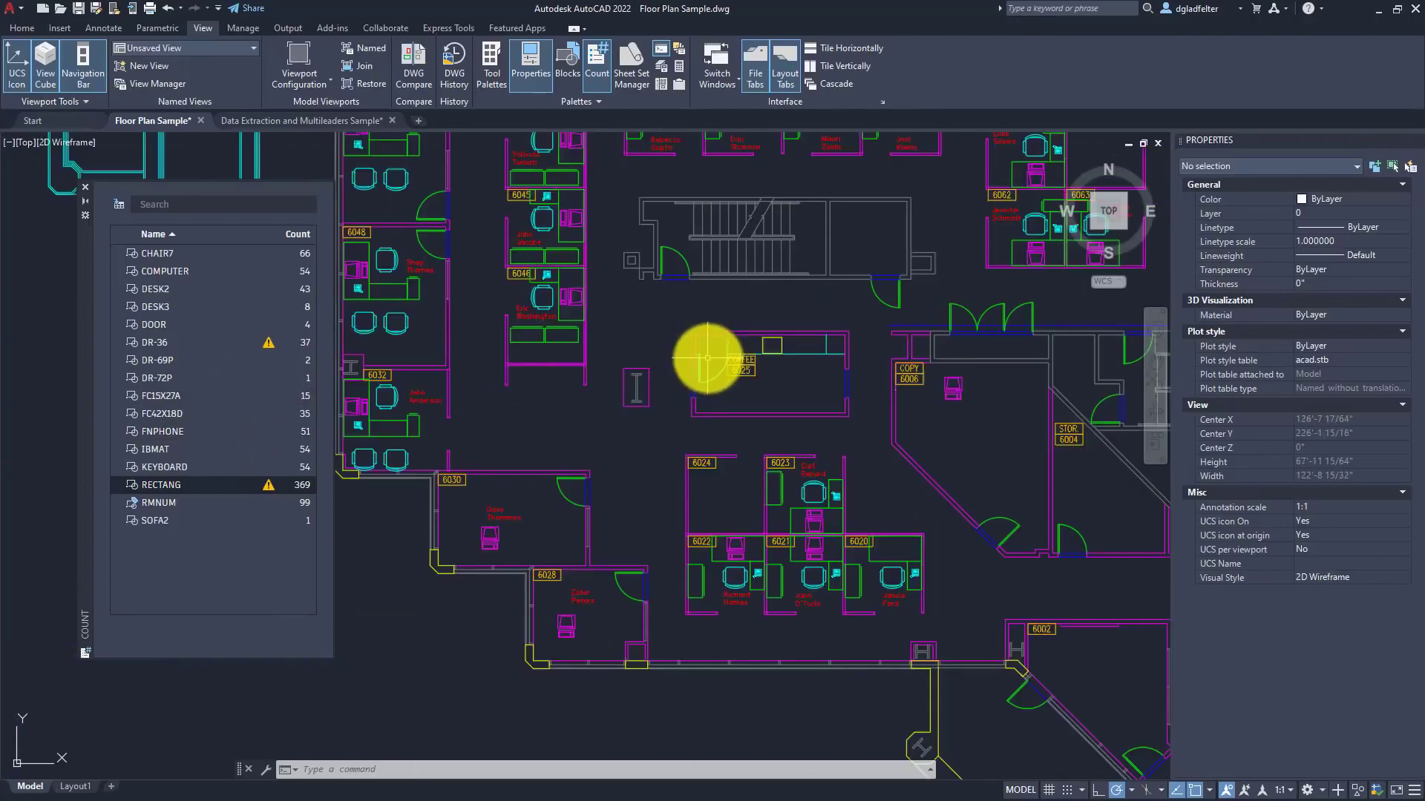
pyautogui.moveTo(844, 358); pyautogui.dragTo(707, 330, button='middle')
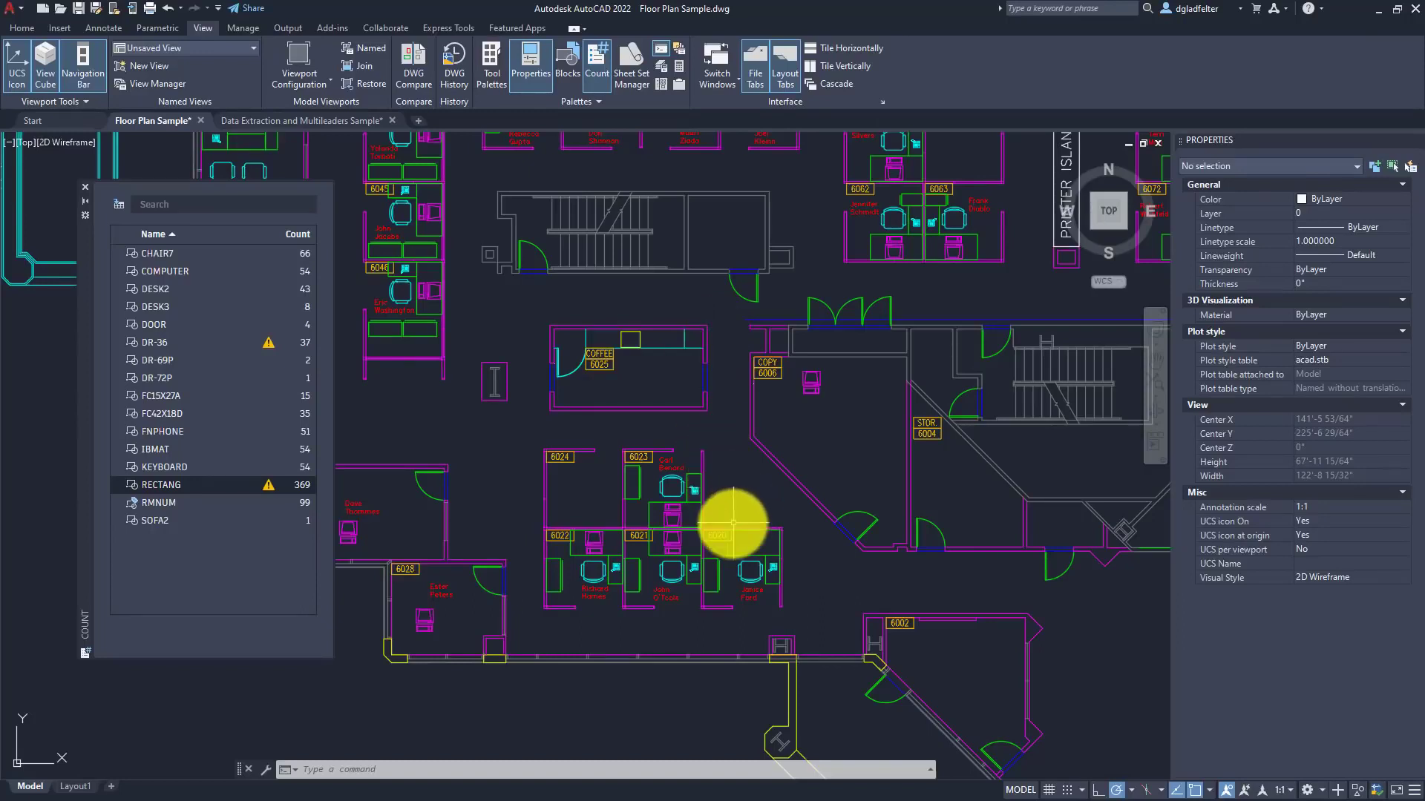
pyautogui.moveTo(731, 525); pyautogui.dragTo(823, 328, button='middle')
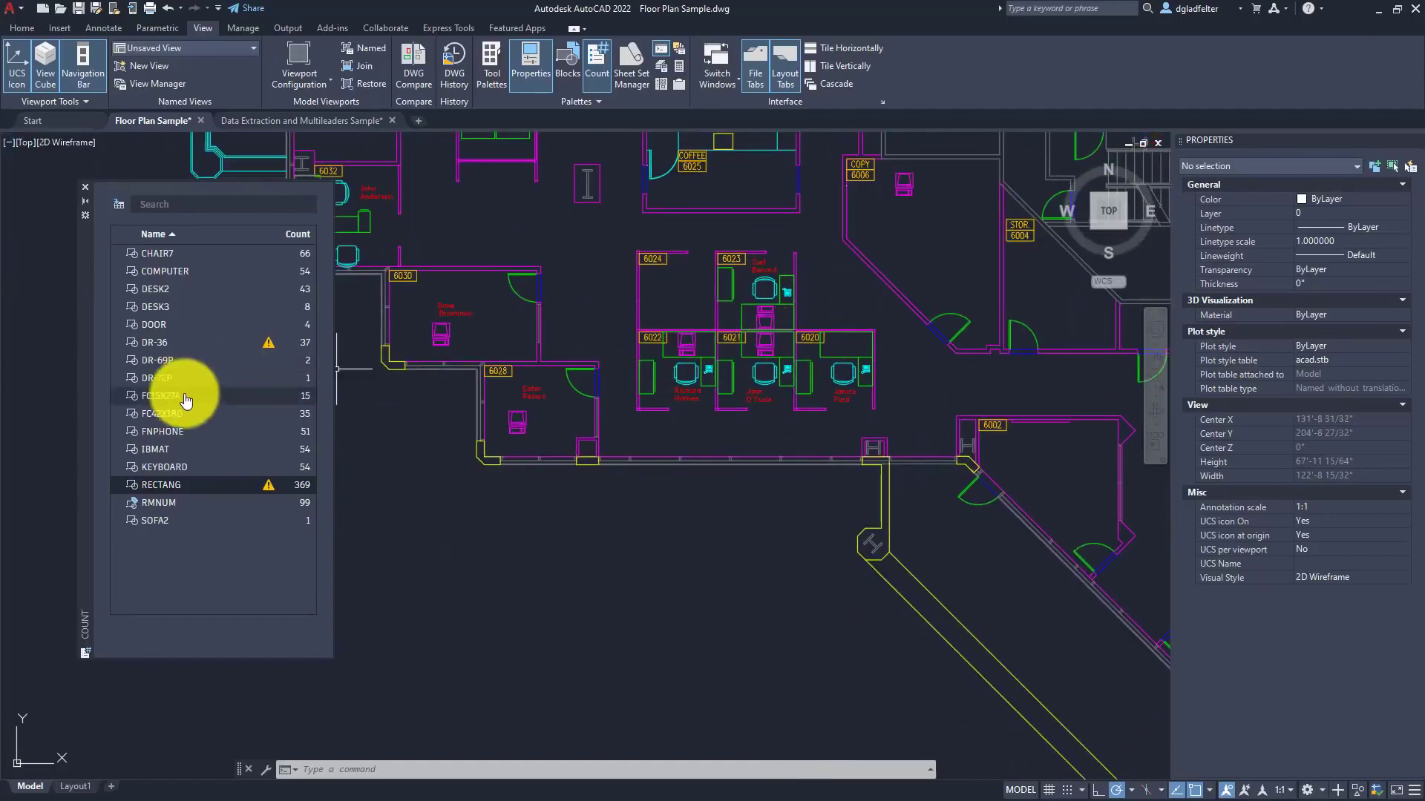
# Insert an FNPHONE count field reading 51 below the offices and exit count mode
pyautogui.click(168, 436)
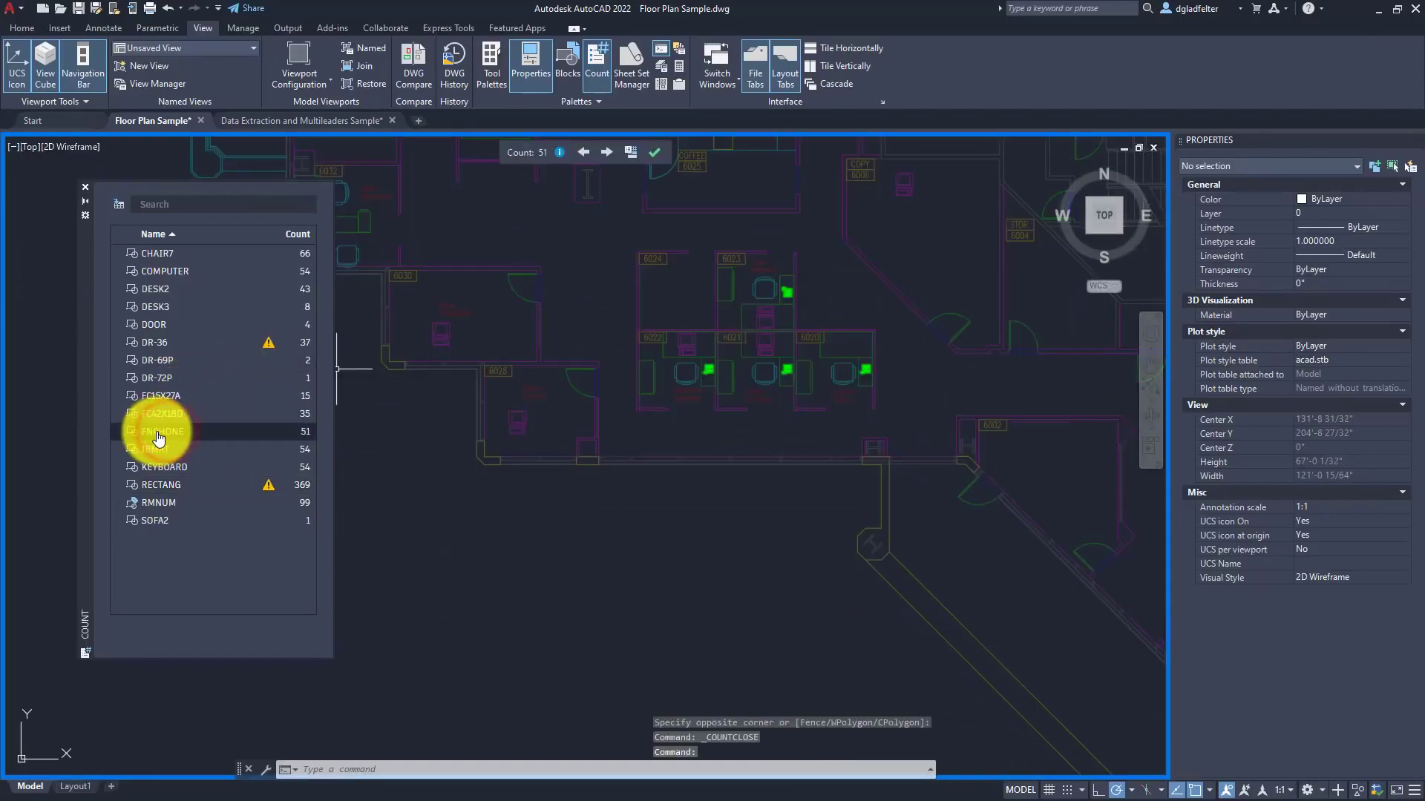
pyautogui.rightClick(250, 438)
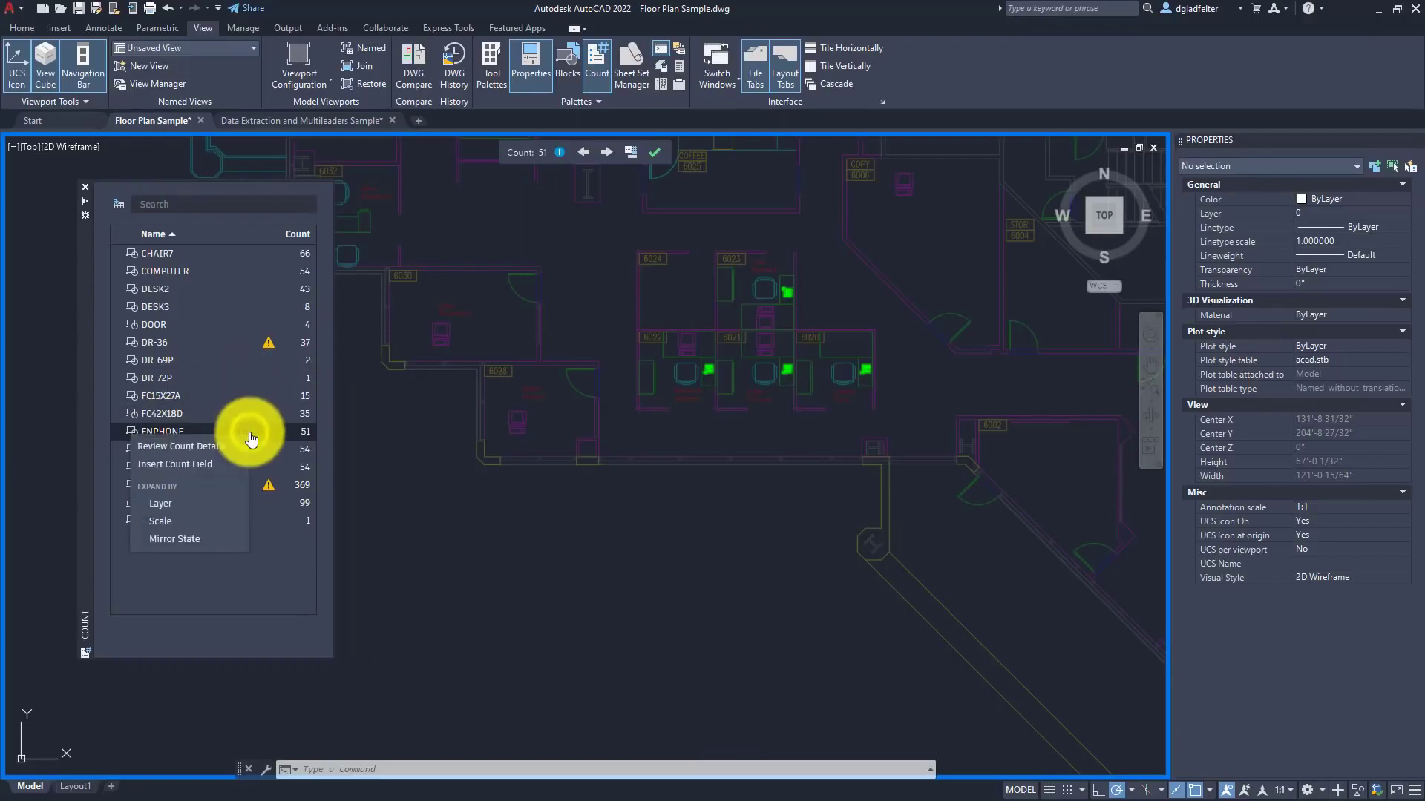
pyautogui.click(190, 464)
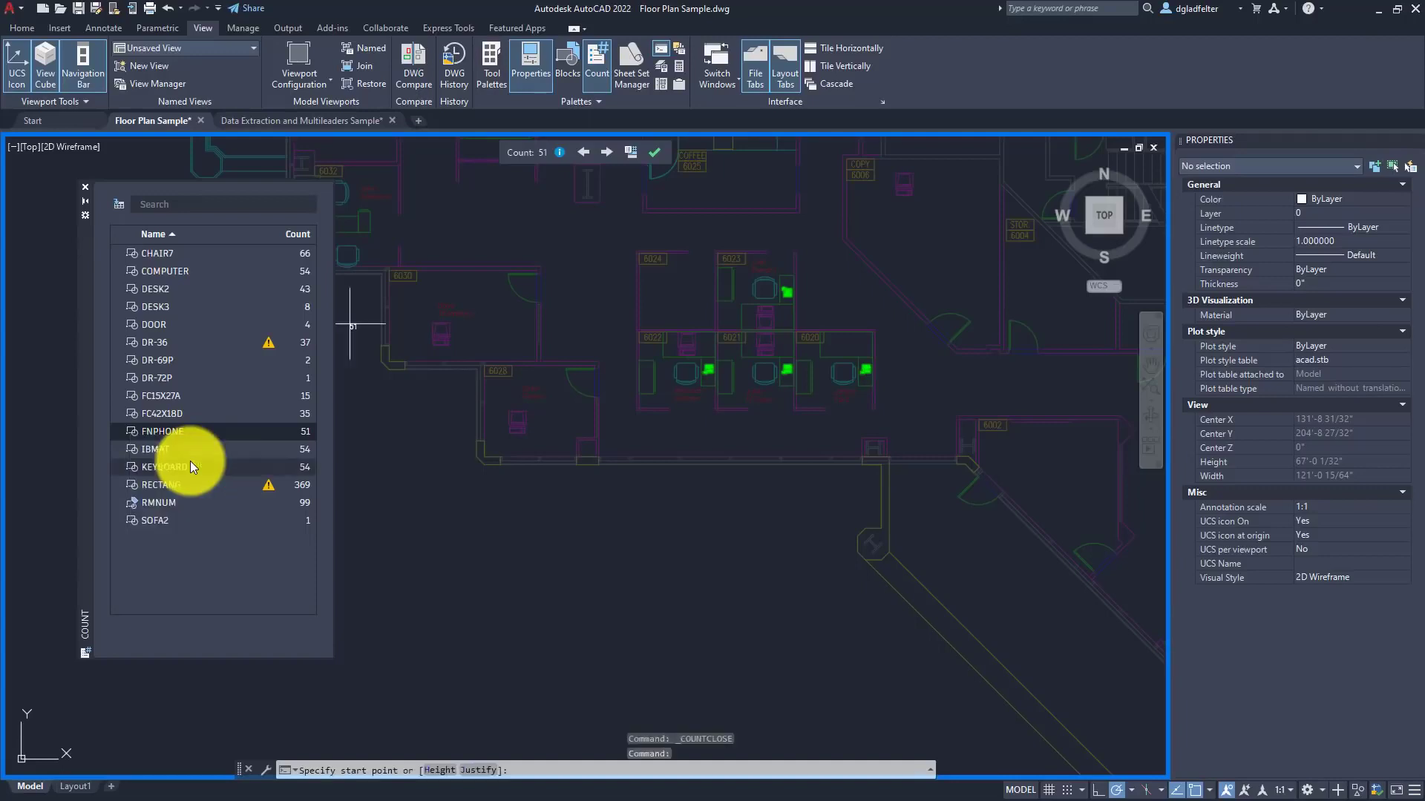
pyautogui.click(610, 502)
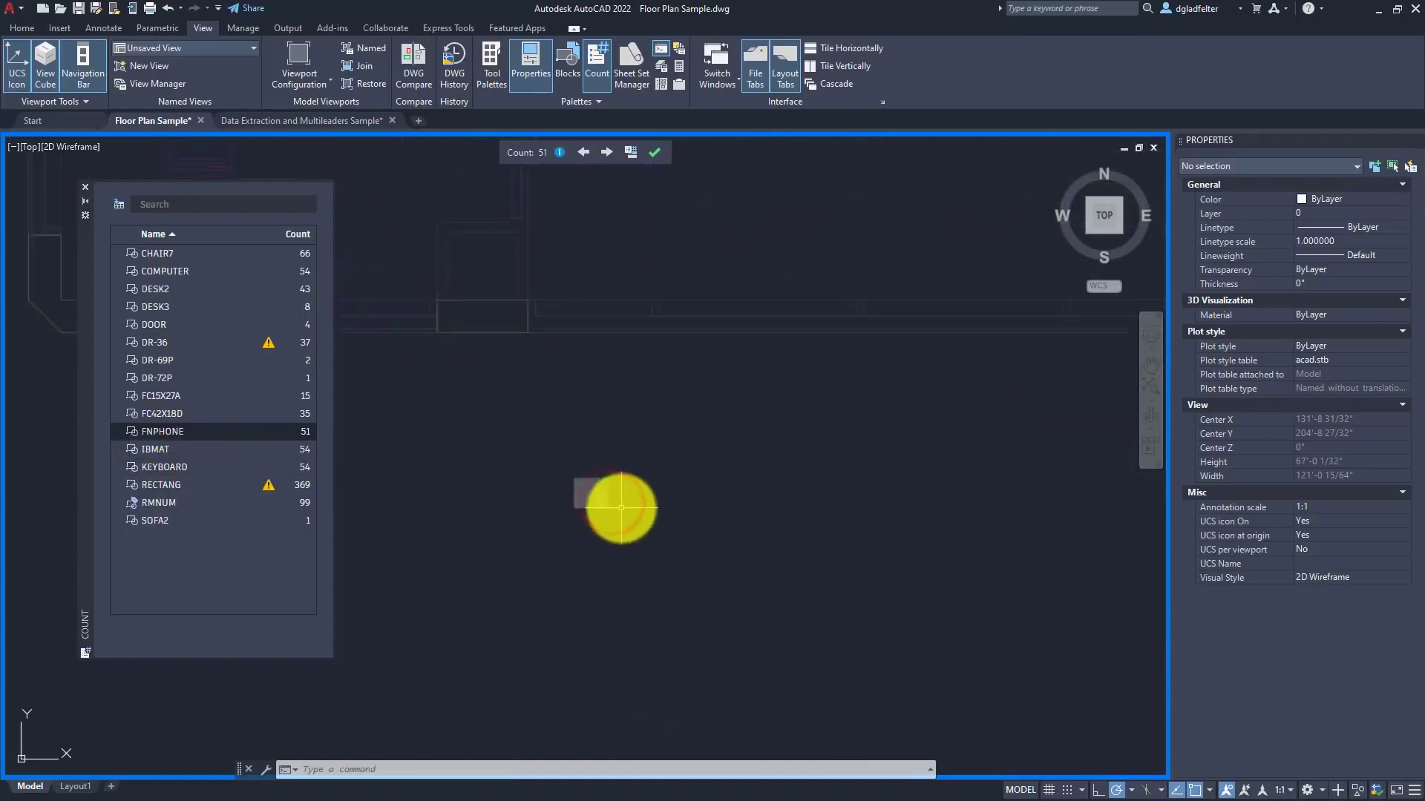
pyautogui.click(654, 148)
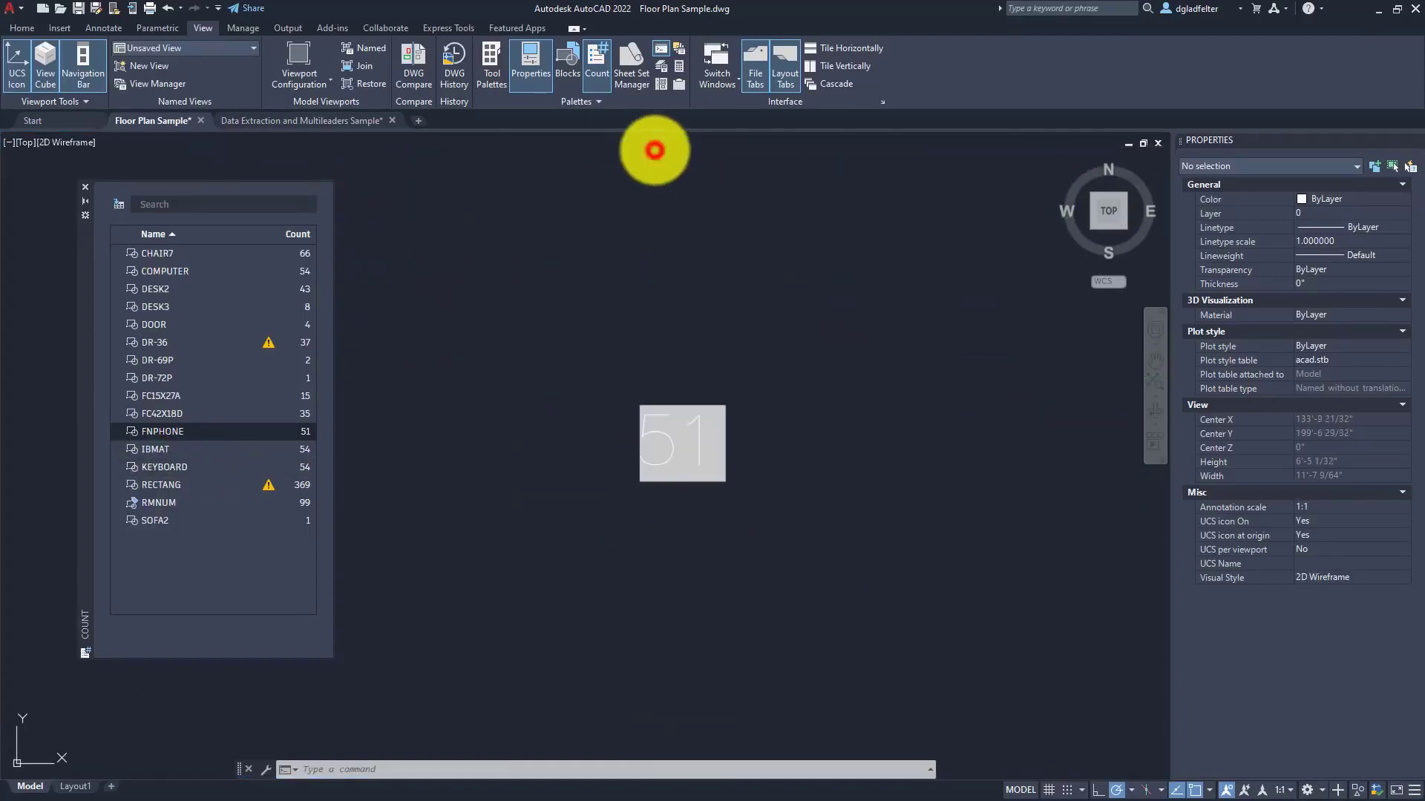
# Add 'Project includes ' before the 51 field and ' phones.' after it
pyautogui.doubleClick(670, 438)
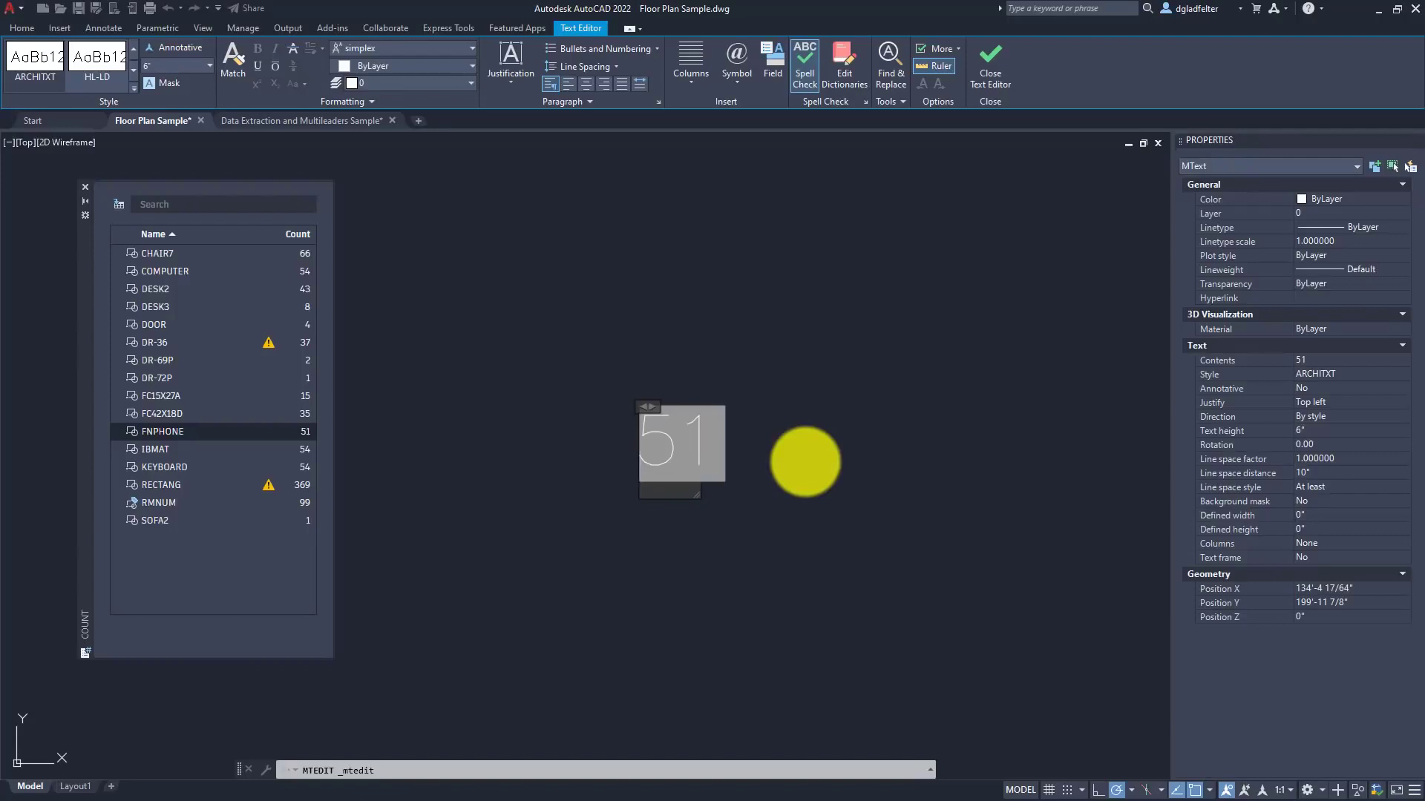
pyautogui.write('Proj')
pyautogui.write('ect includes')
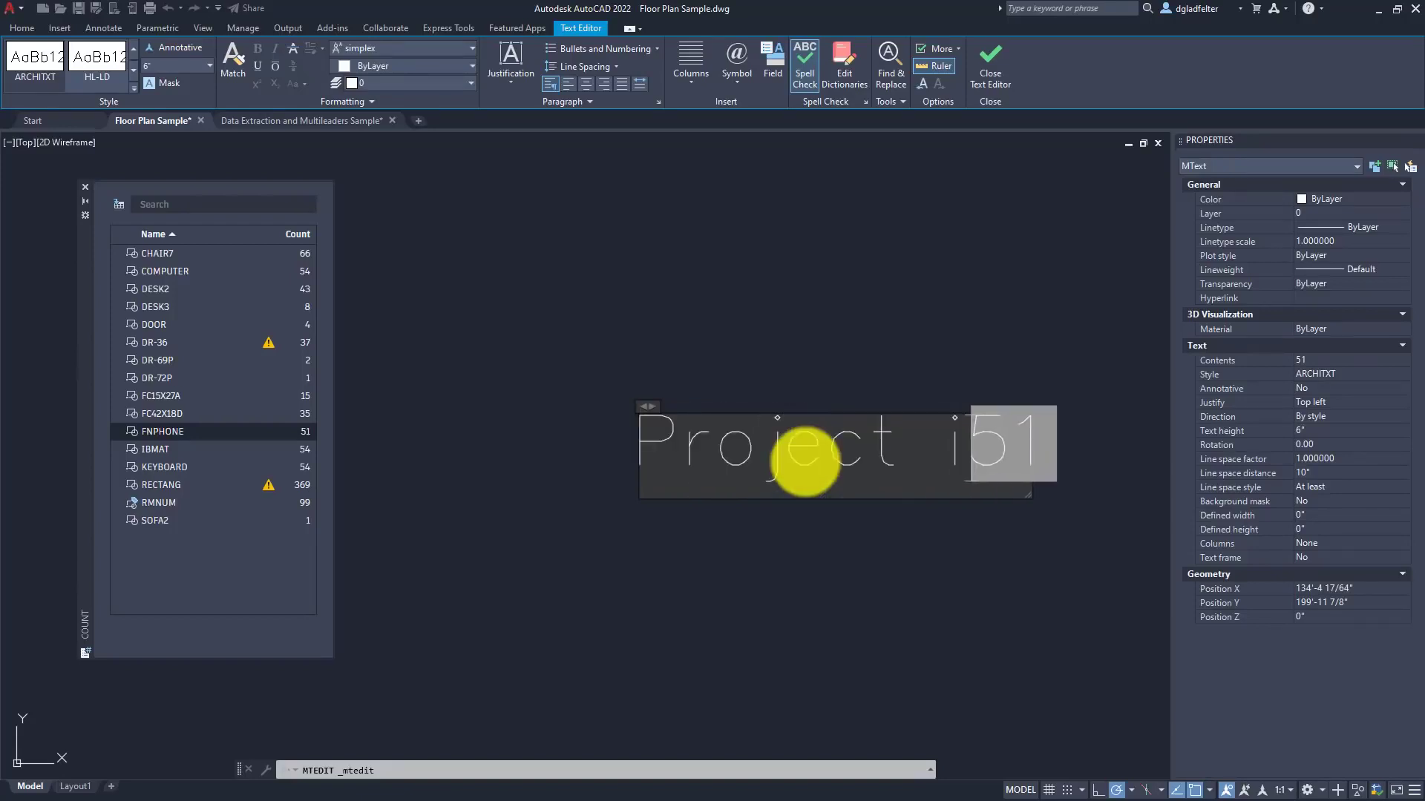
pyautogui.press('End')
pyautogui.write('phiones')
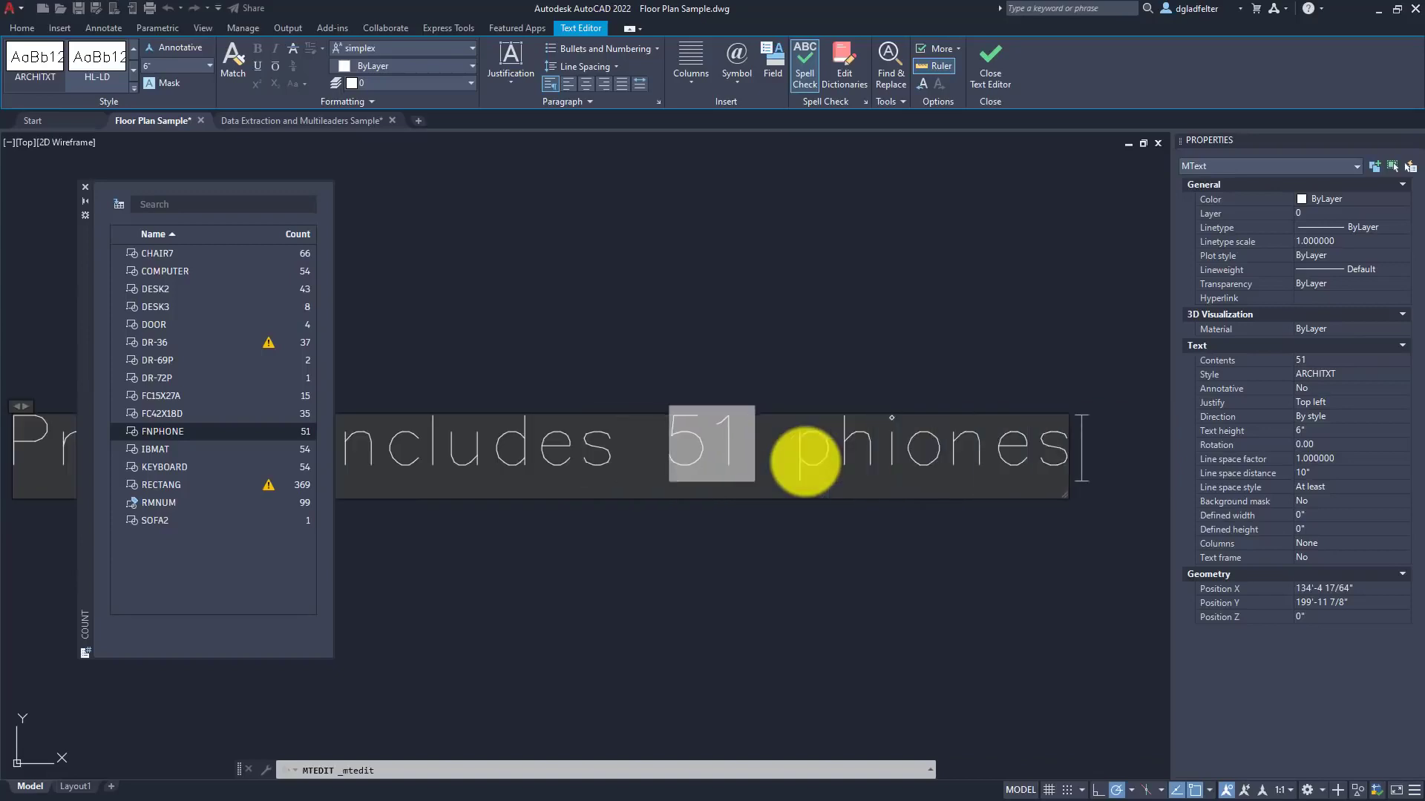
pyautogui.press('BackSpace')
pyautogui.press('BackSpace')
pyautogui.press('BackSpace')
pyautogui.press('BackSpace')
pyautogui.press('BackSpace')
pyautogui.write('ones.')
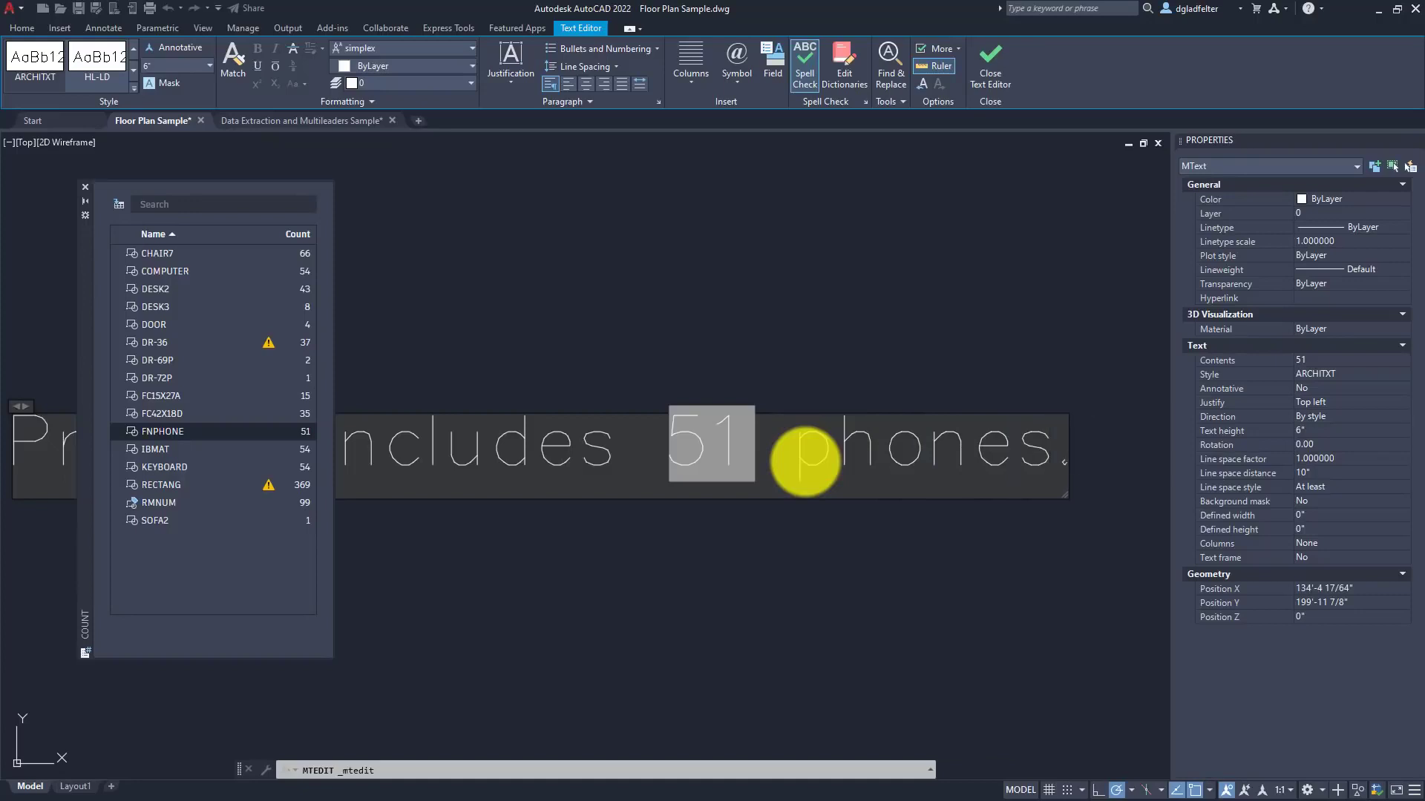
pyautogui.click(853, 372)
pyautogui.scroll(-3, 833, 334)
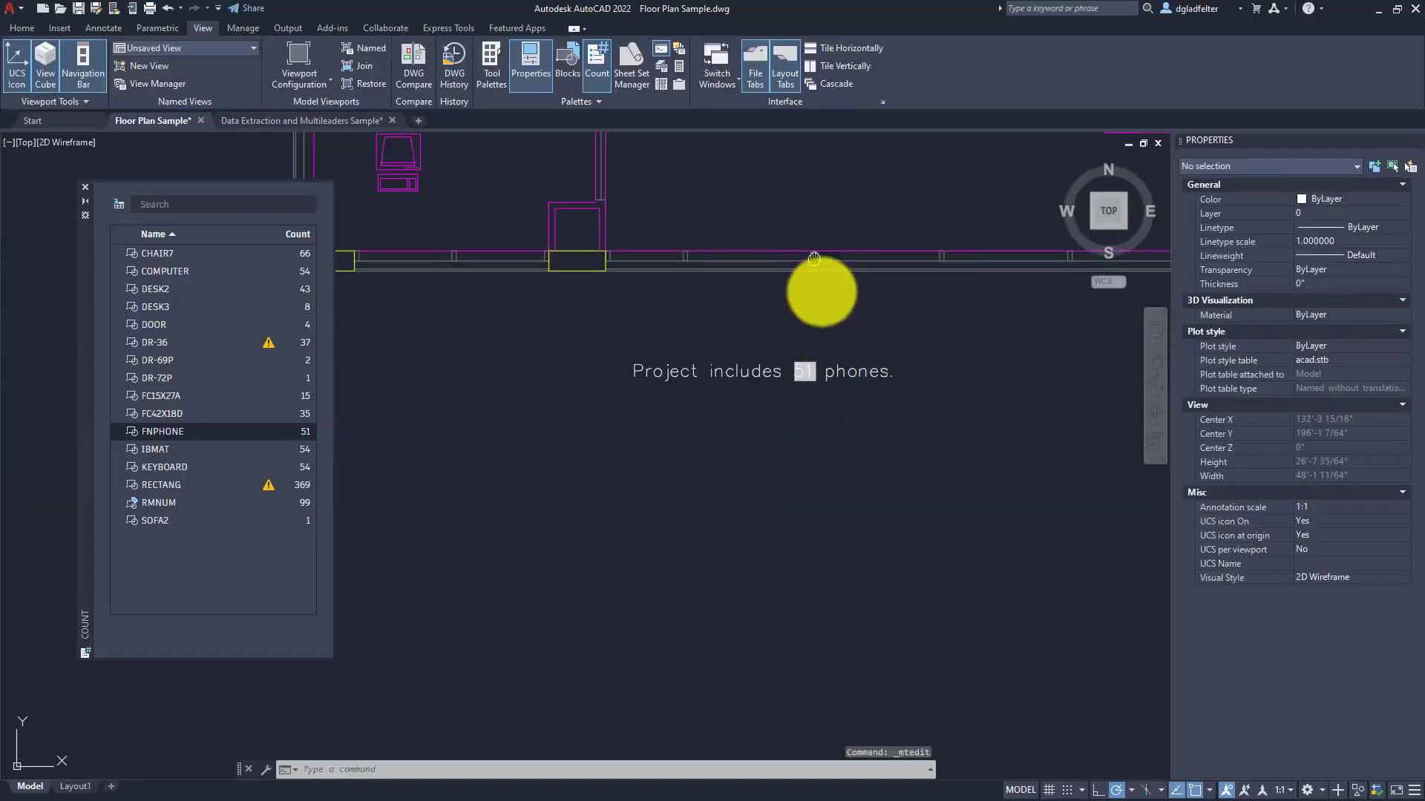
# Copy a cubicle phone to two spots below the desks, then run REA so counts read 53
pyautogui.moveTo(766, 195)
pyautogui.mouseDown(button='middle')
pyautogui.moveTo(779, 280)
pyautogui.moveTo(865, 312)
pyautogui.mouseUp(button='middle')
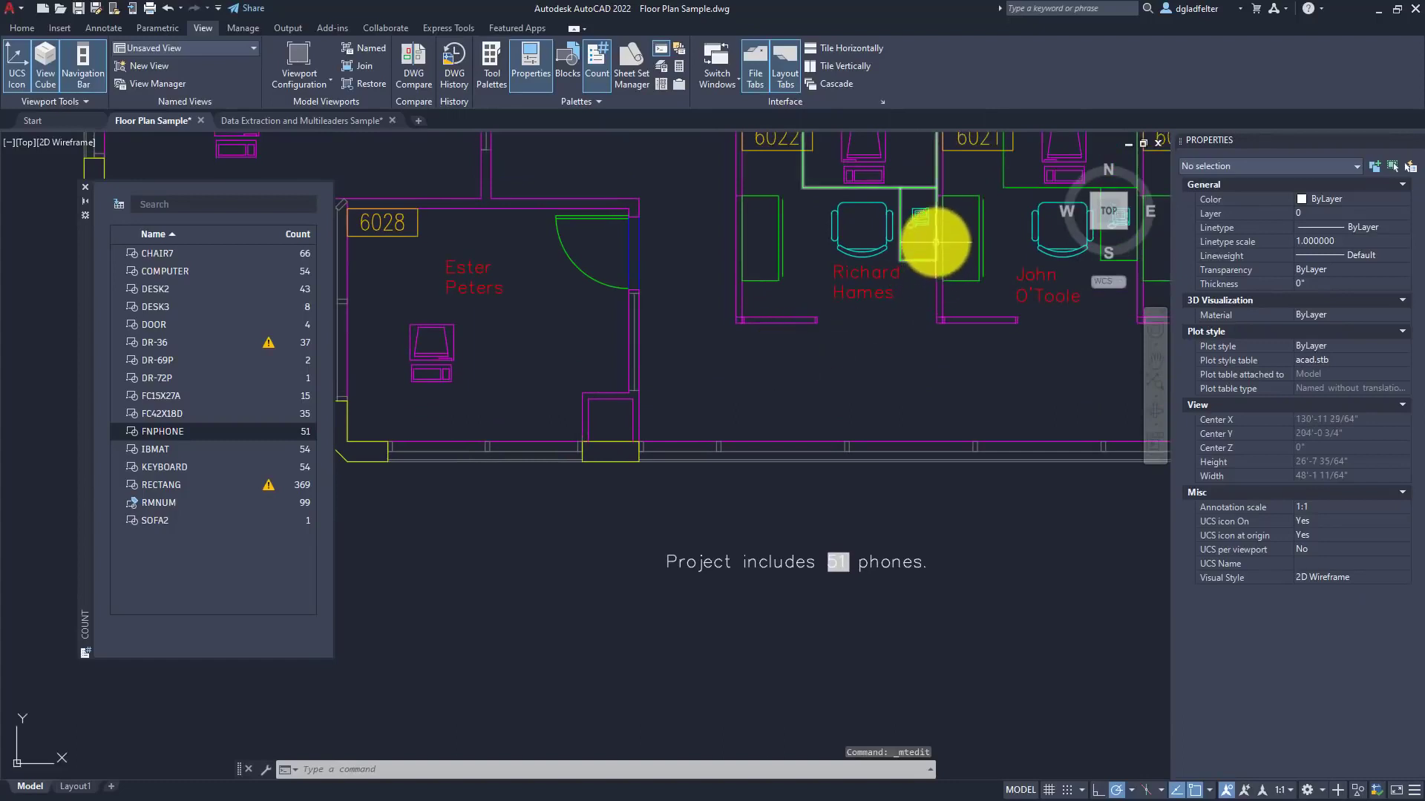
pyautogui.click(920, 226)
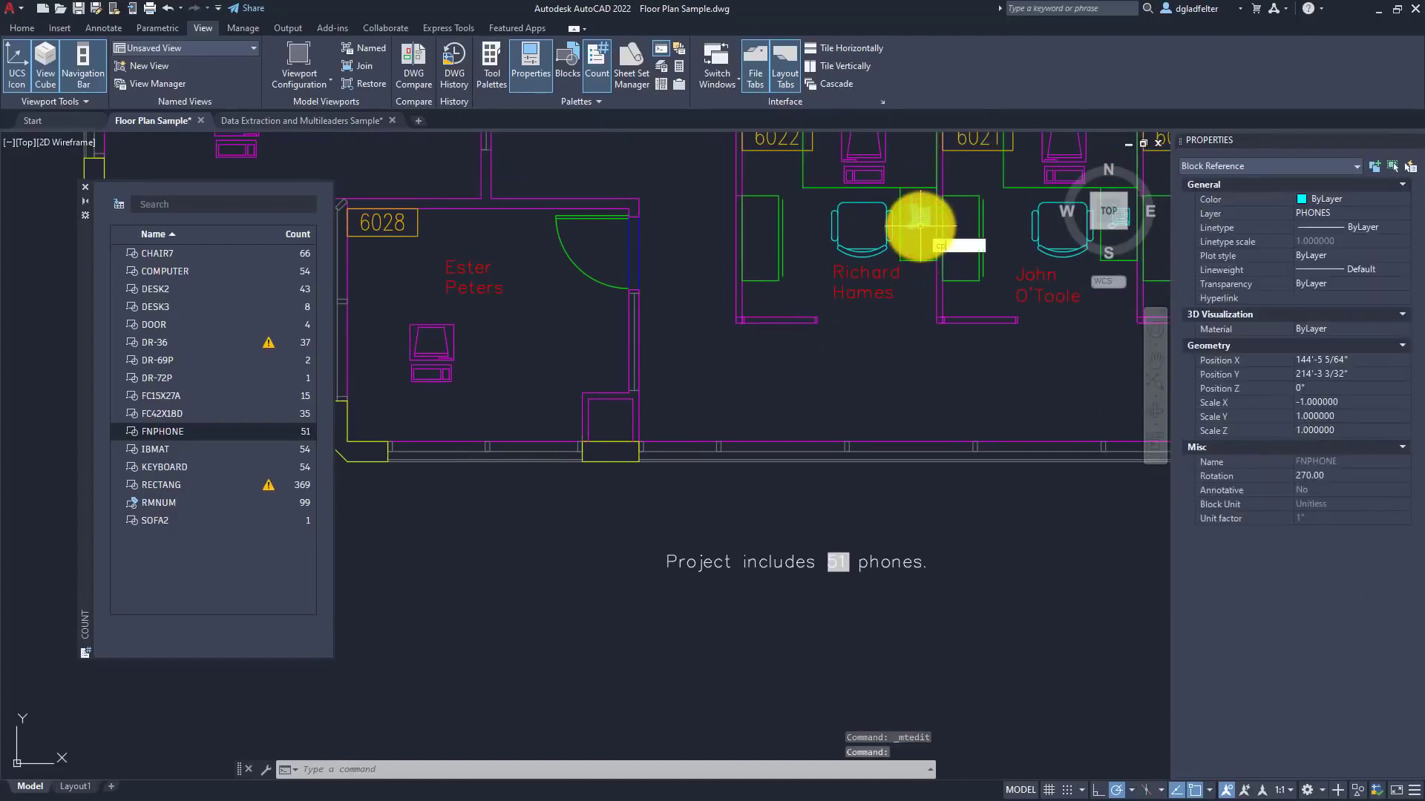
pyautogui.write('cp')
pyautogui.press('Return')
pyautogui.click(919, 295)
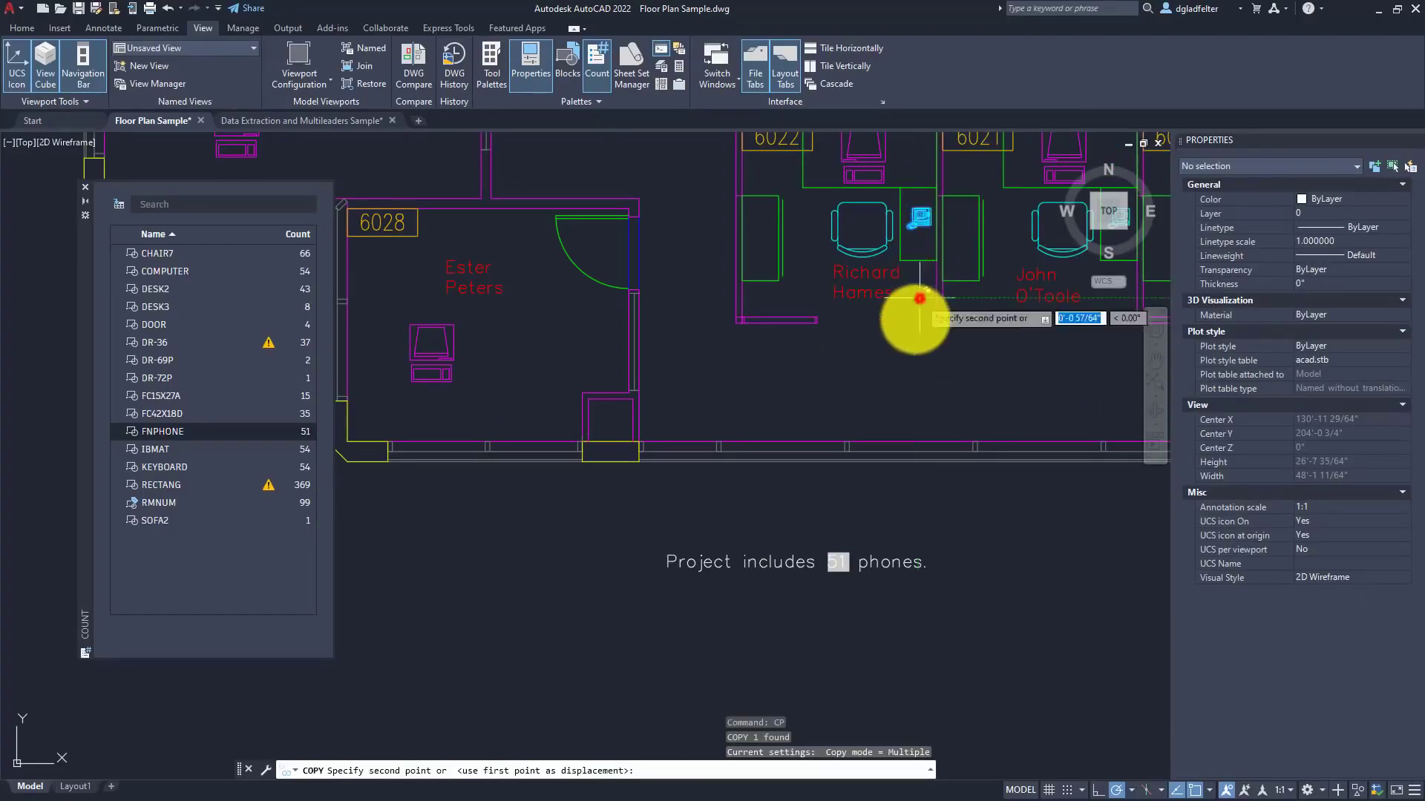
pyautogui.click(910, 408)
pyautogui.click(1006, 469)
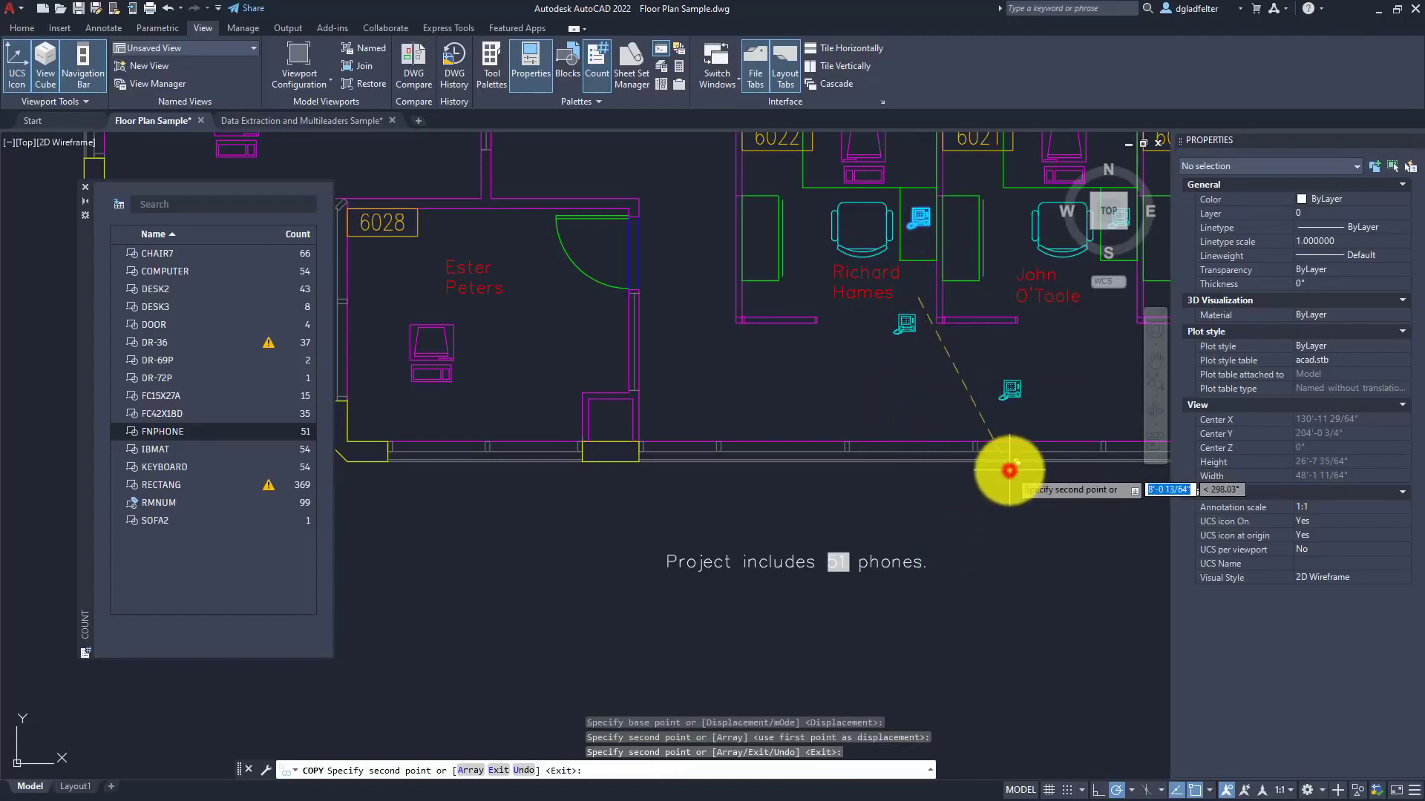
pyautogui.press('Escape')
pyautogui.write('rea')
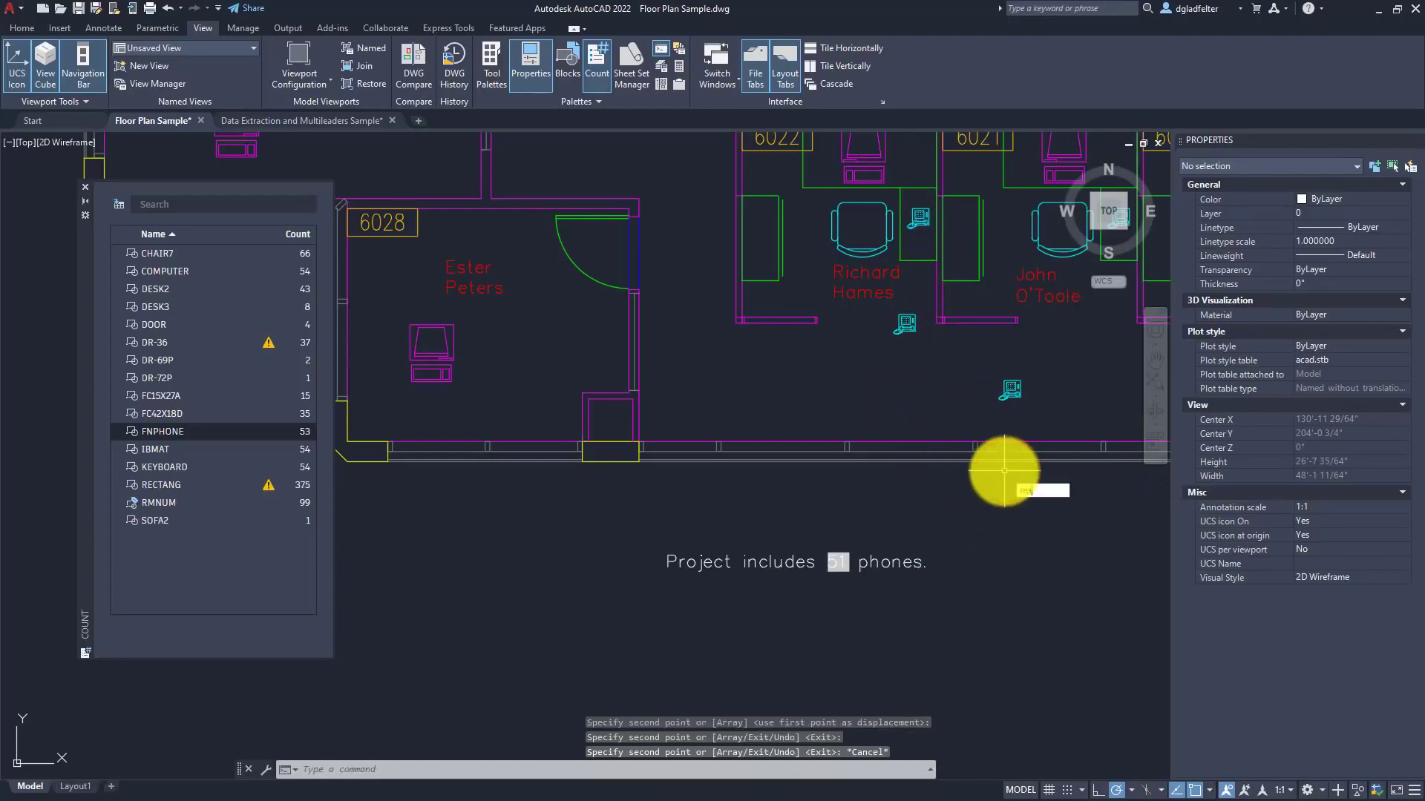
pyautogui.press('Return')
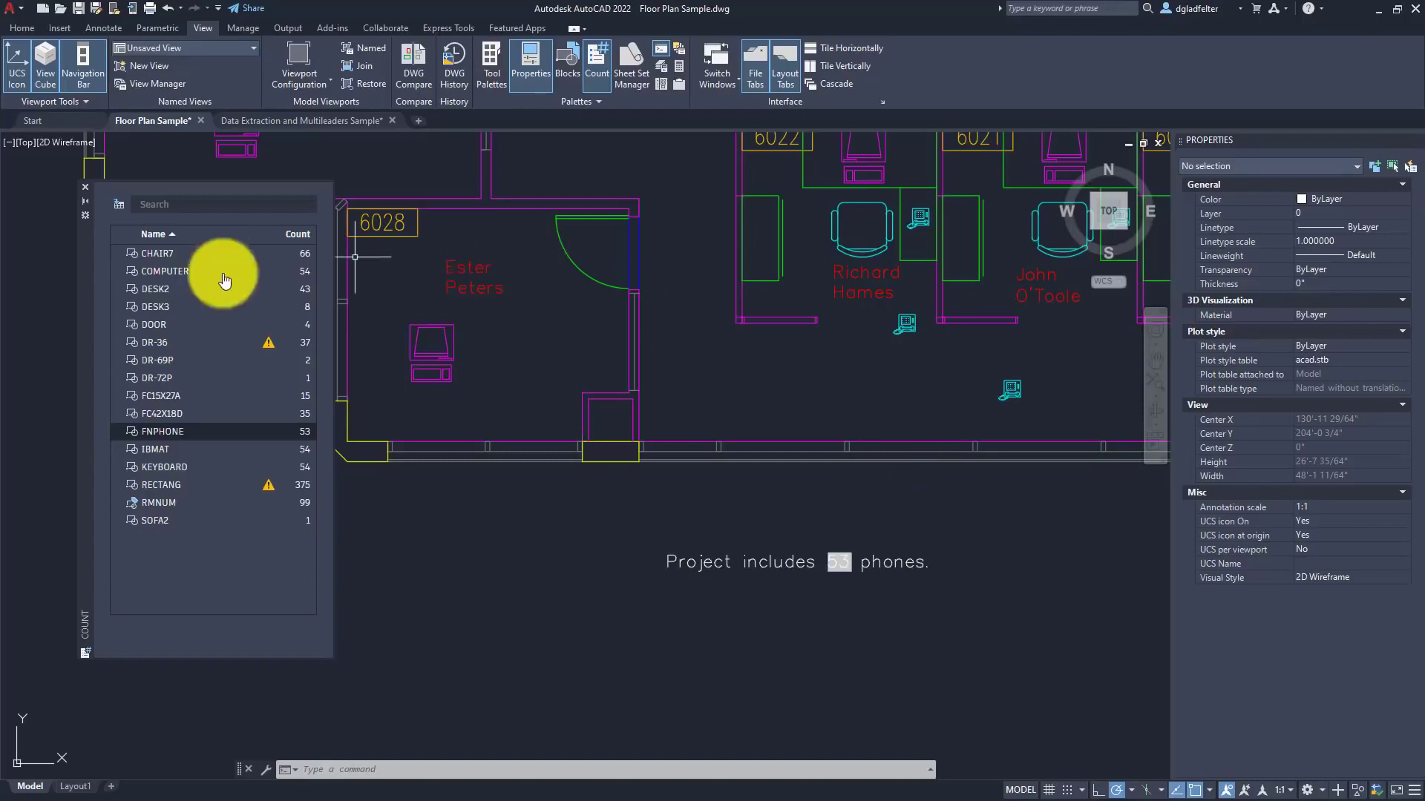
# Build a count table with FNPHONE, COMPUTER and CHAIR7 ticked and start inserting it
pyautogui.click(123, 211)
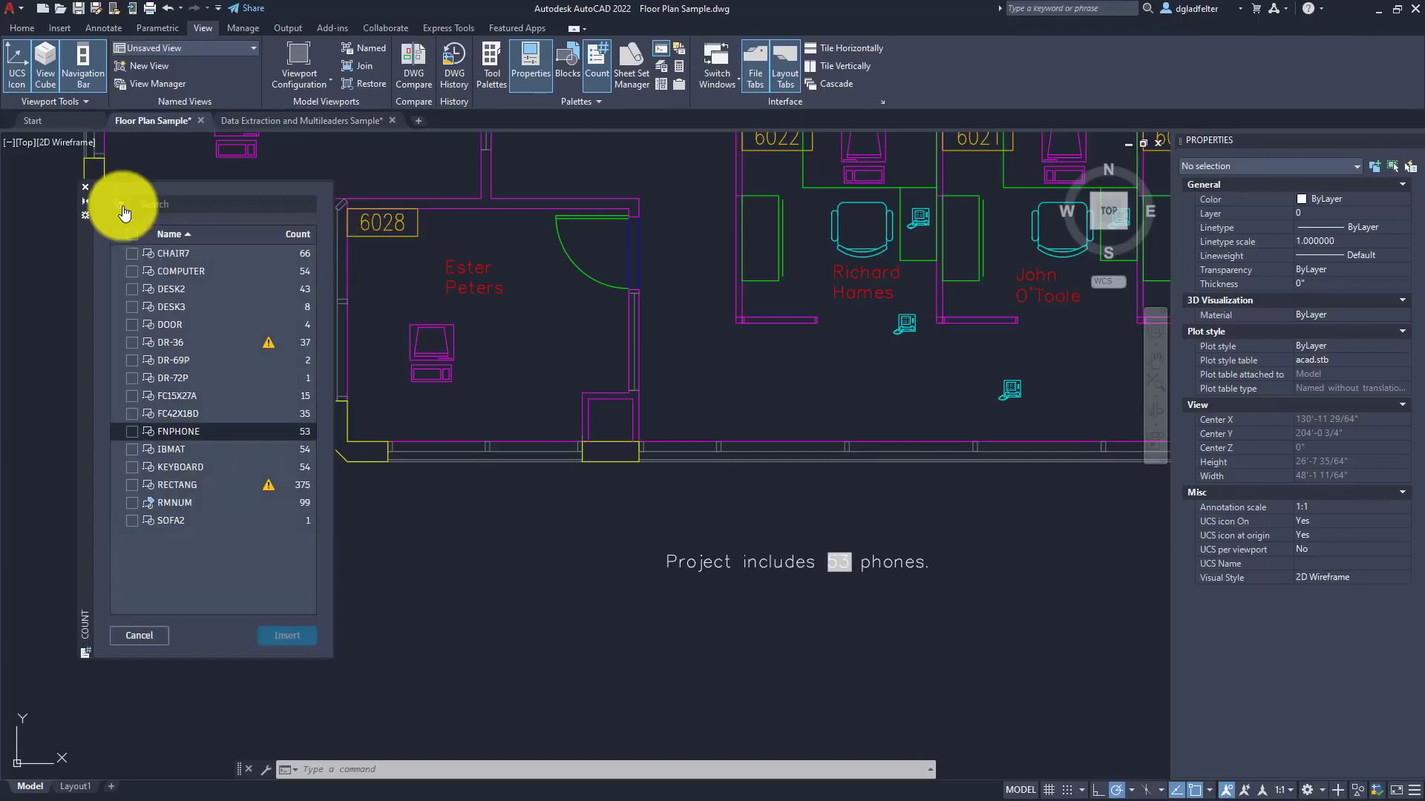
pyautogui.click(133, 432)
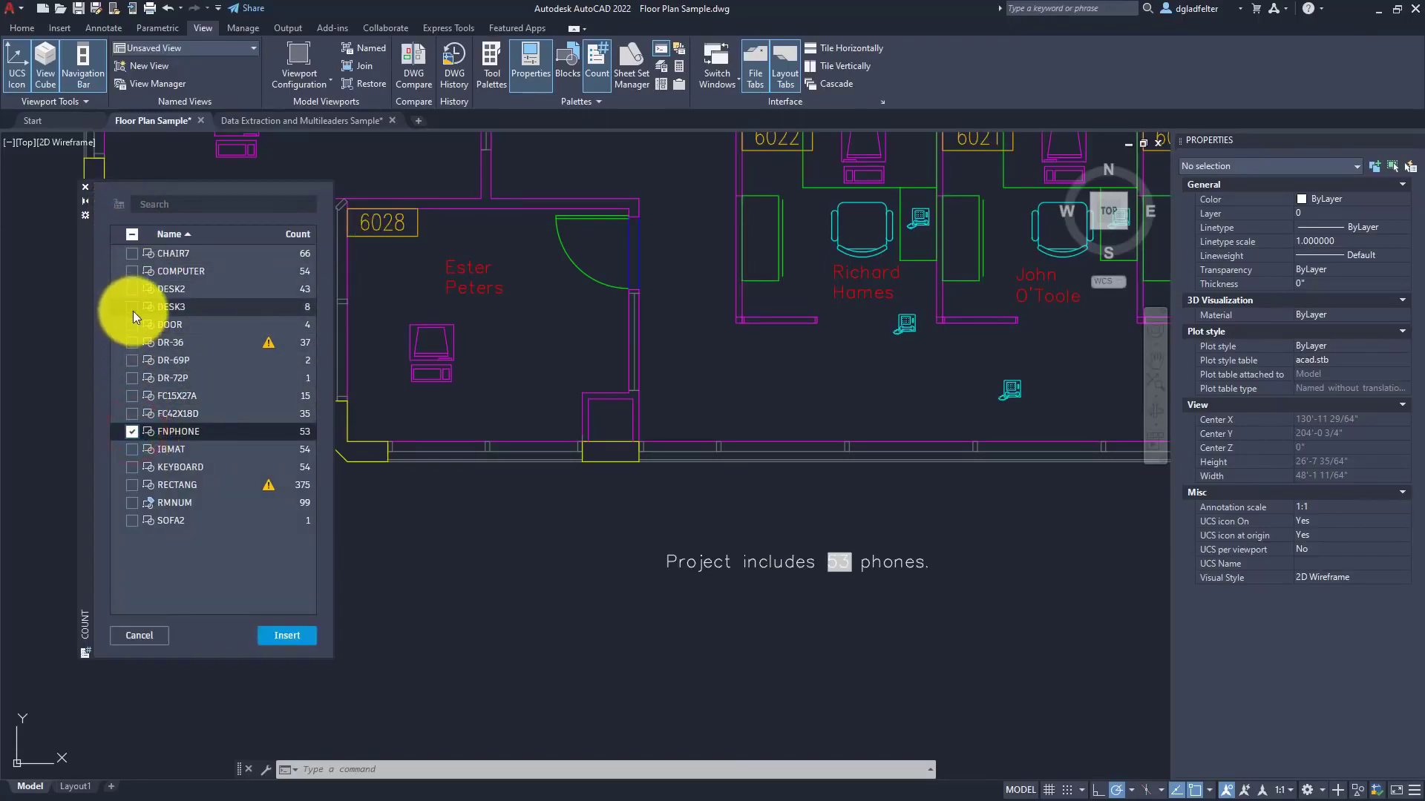
pyautogui.click(133, 272)
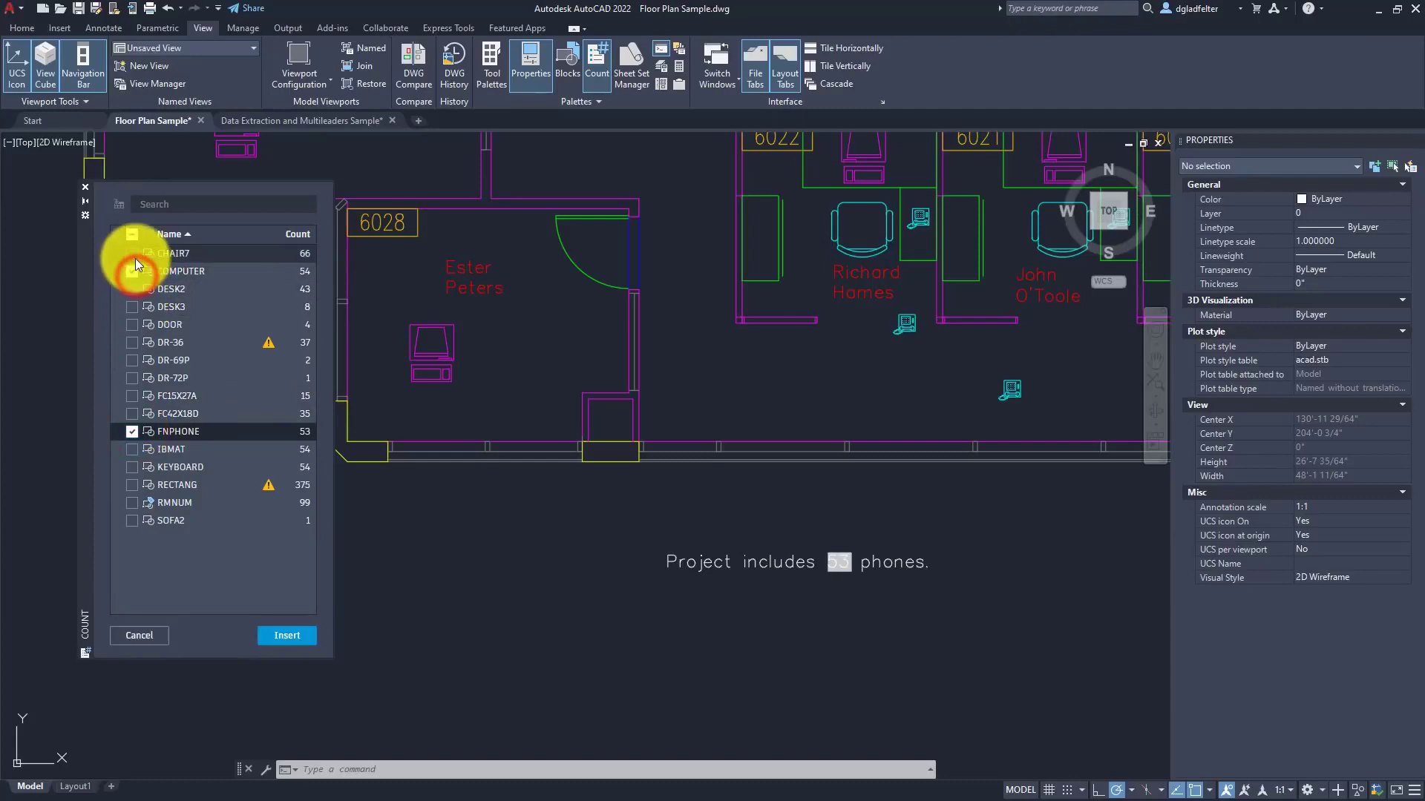
pyautogui.click(133, 255)
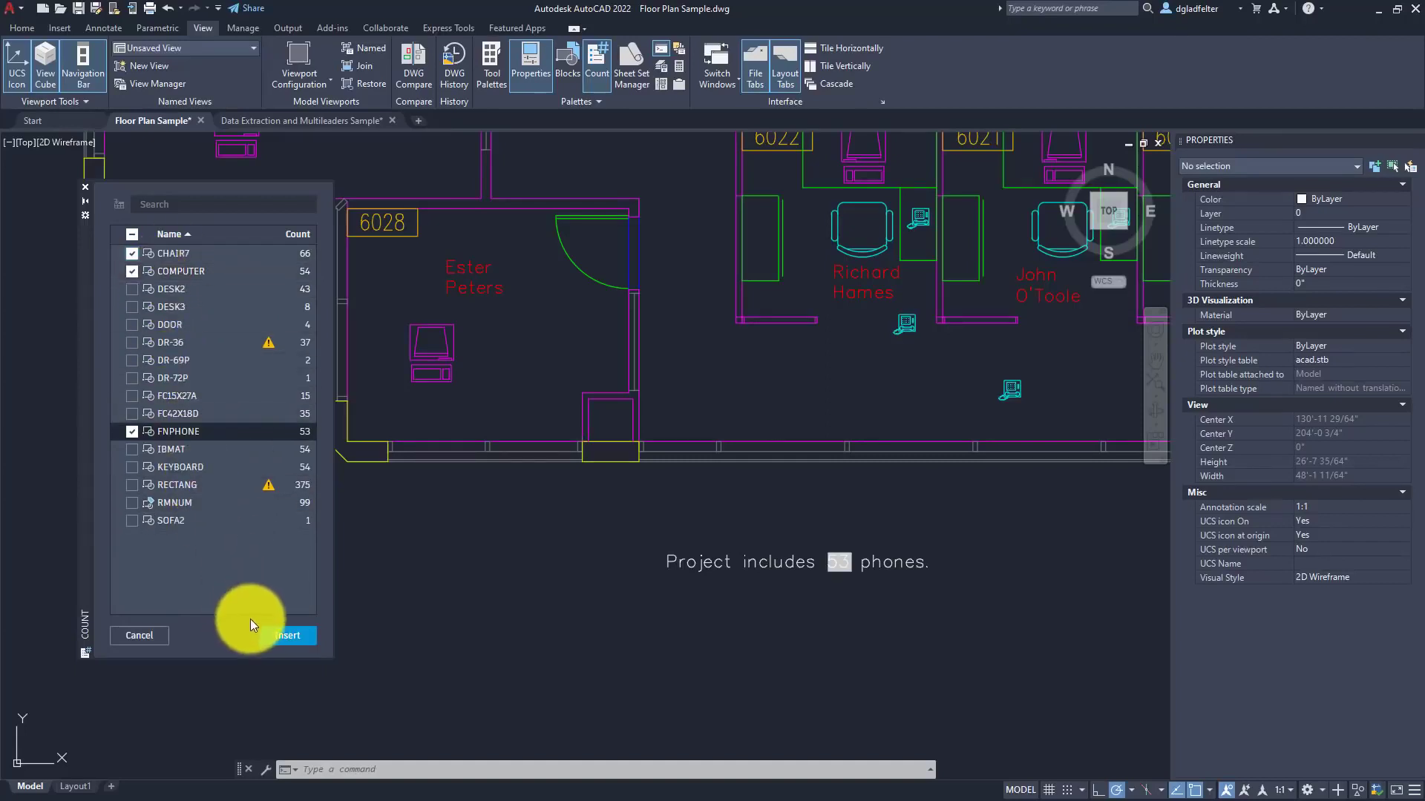
pyautogui.click(278, 638)
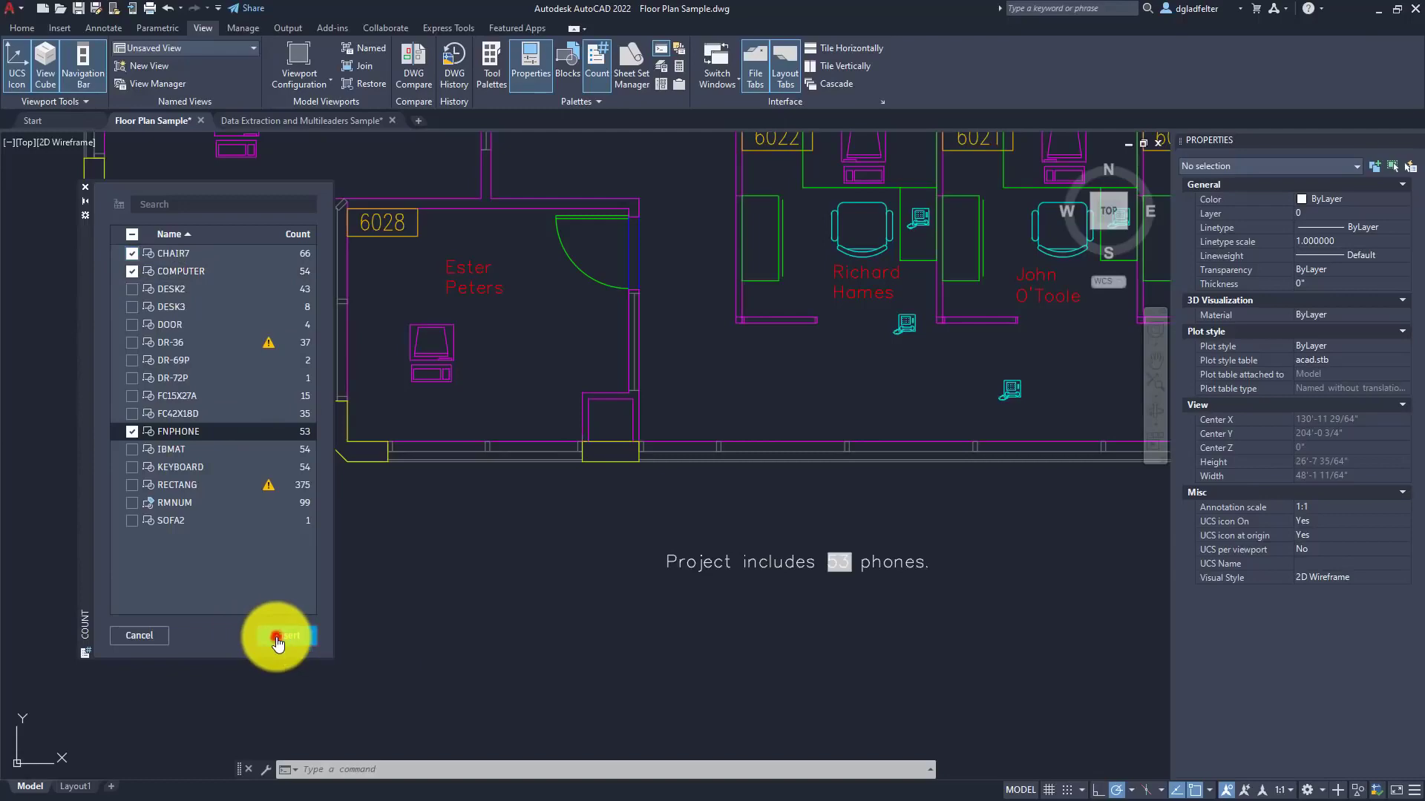
# Insert the CHAIR7/COMPUTER/FNPHONE count table in the empty space just below the phone-count note
pyautogui.scroll(-5, 566, 449)
pyautogui.moveTo(582, 390); pyautogui.dragTo(634, 316, button='middle')
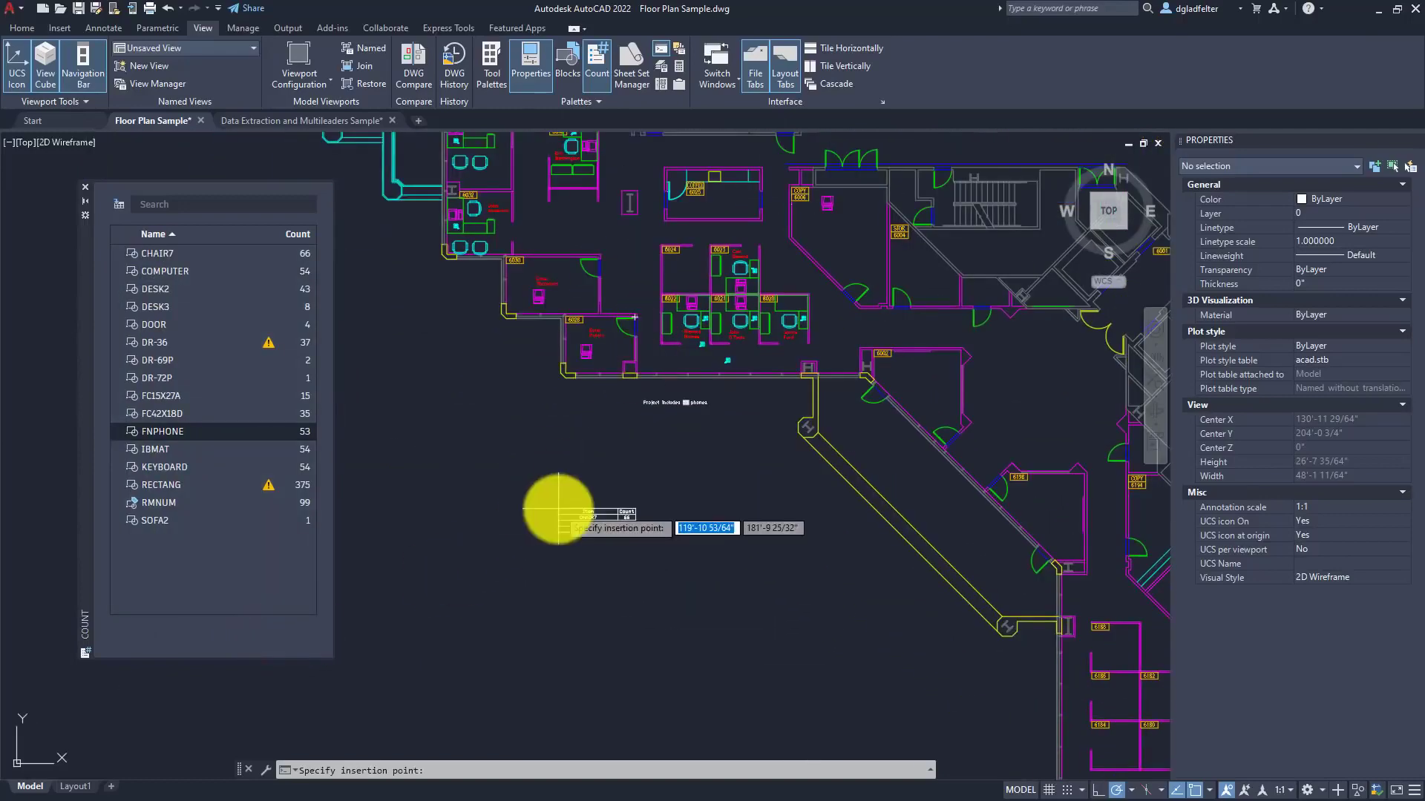
pyautogui.click(624, 428)
pyautogui.scroll(6, 662, 445)
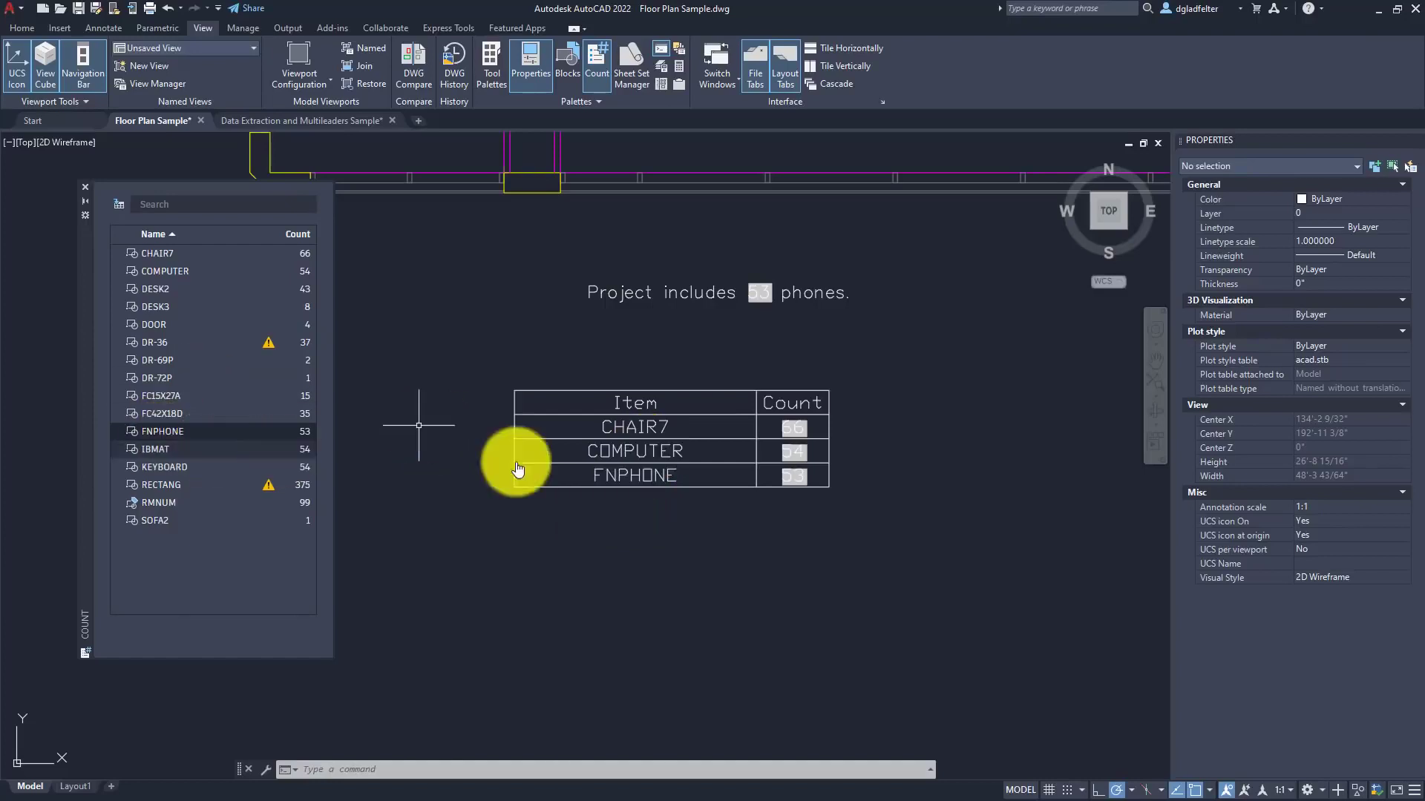
# Edit cell A4 so the label reads PHONE instead of FNPHONE, keeping its count of 53
pyautogui.doubleClick(635, 476)
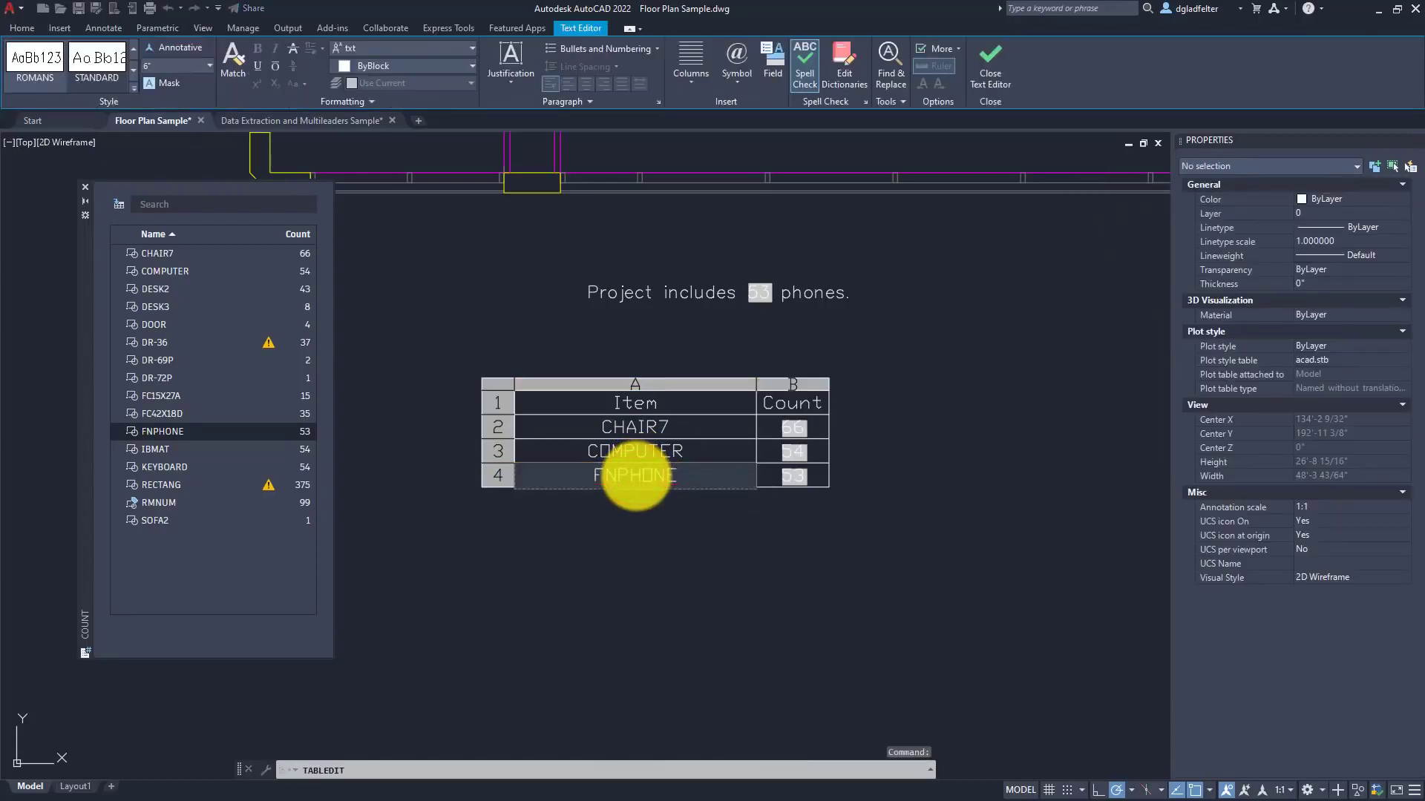
pyautogui.press('Delete')
pyautogui.press('Delete')
pyautogui.click(791, 581)
pyautogui.click(735, 551)
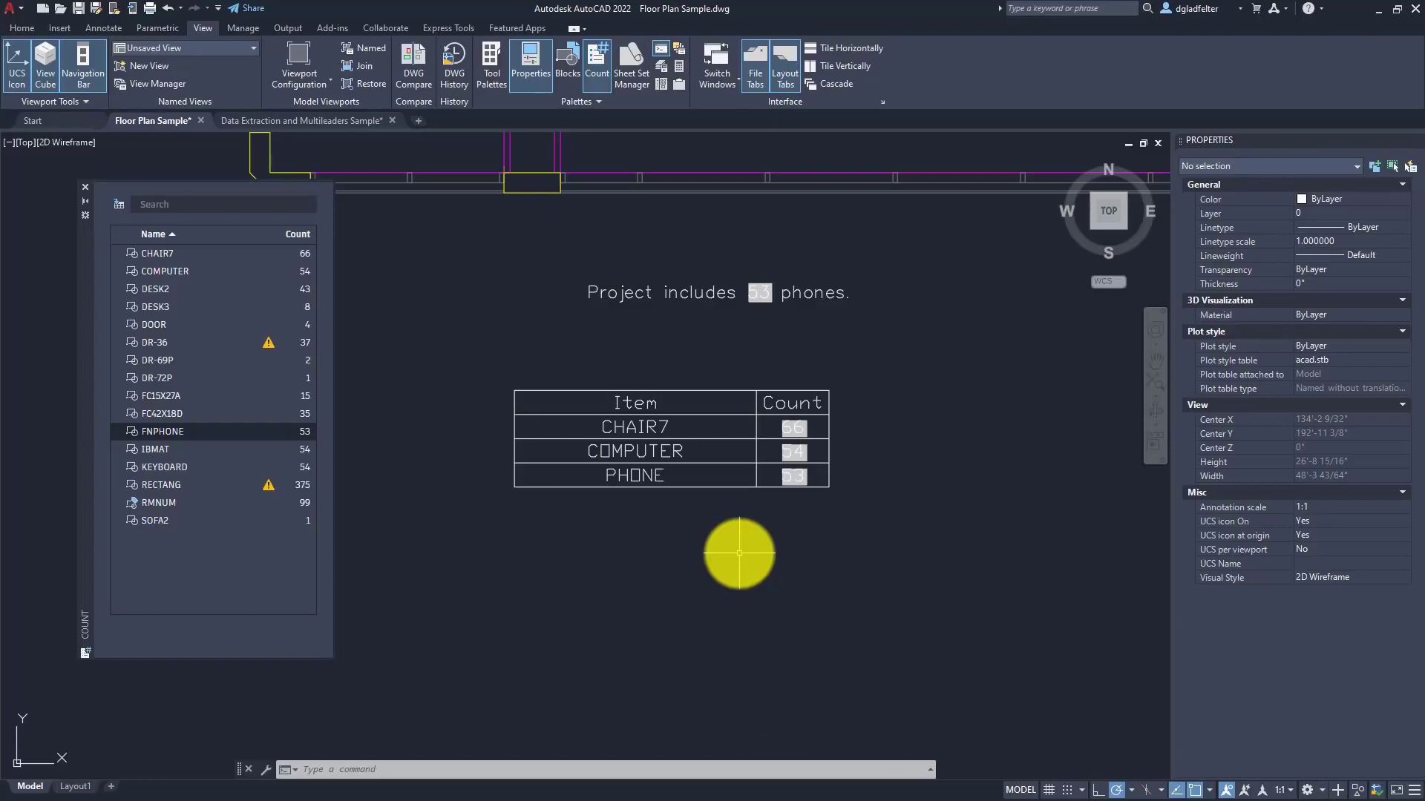
pyautogui.click(799, 461)
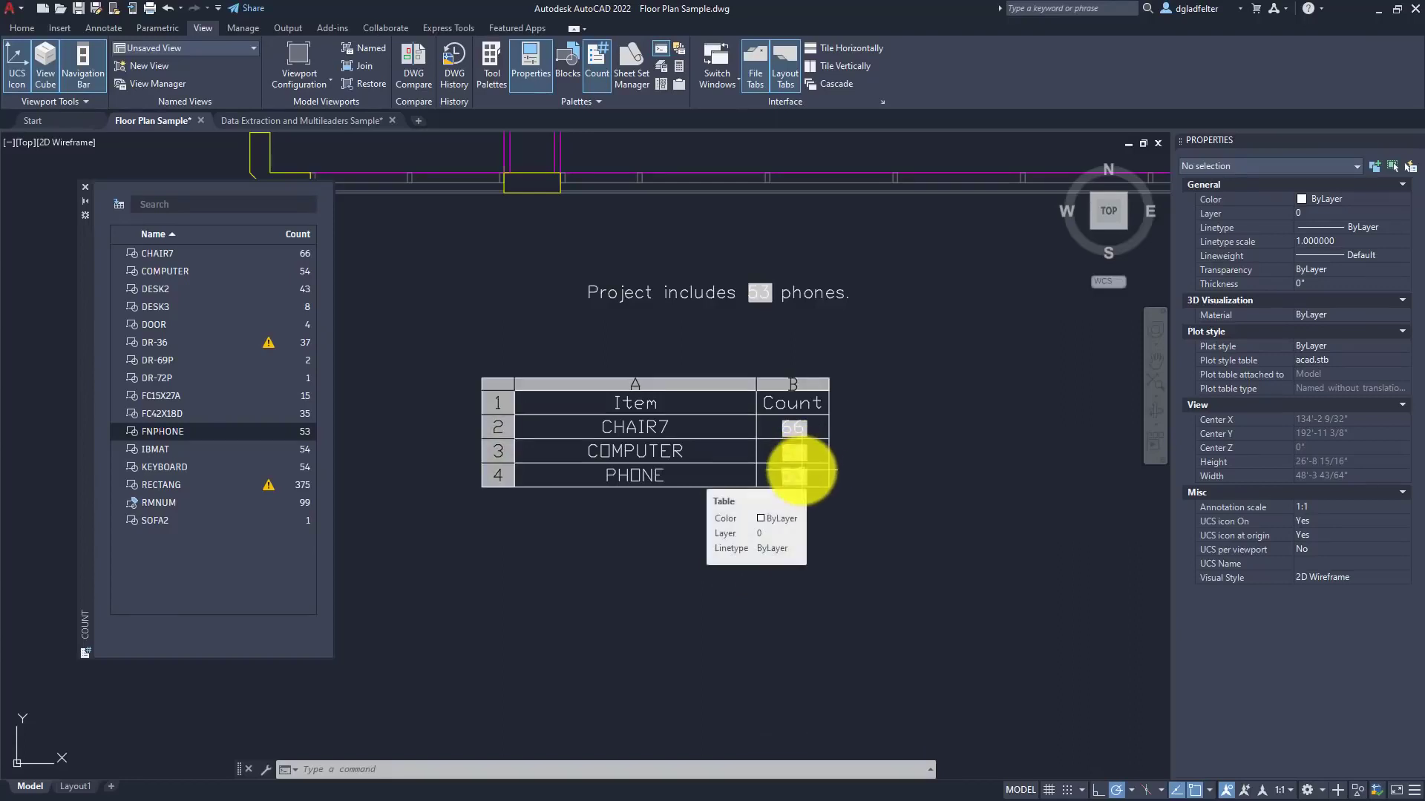
pyautogui.press('Escape')
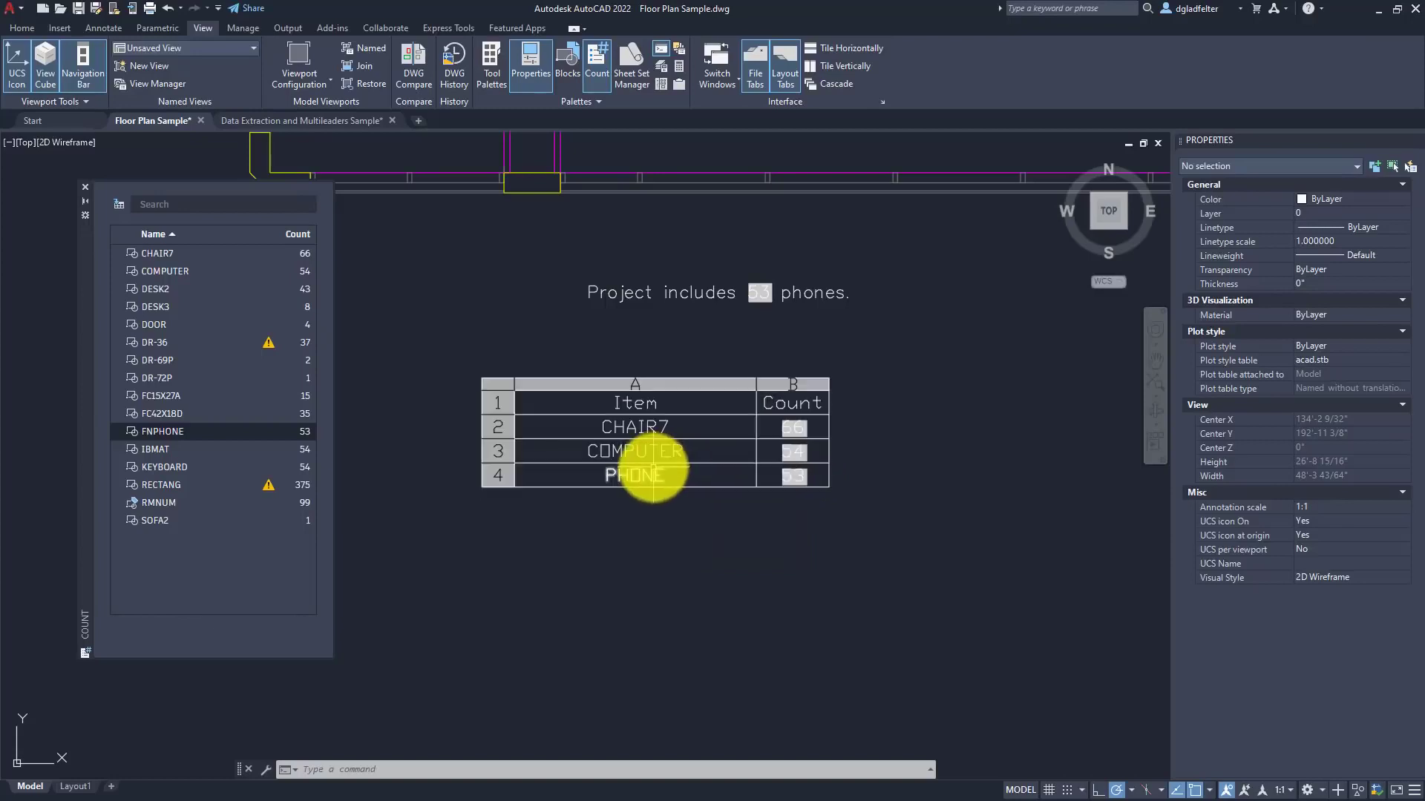
# Zoom out so the phone note, the count table and the nearby offices show together
pyautogui.scroll(-2, 884, 404)
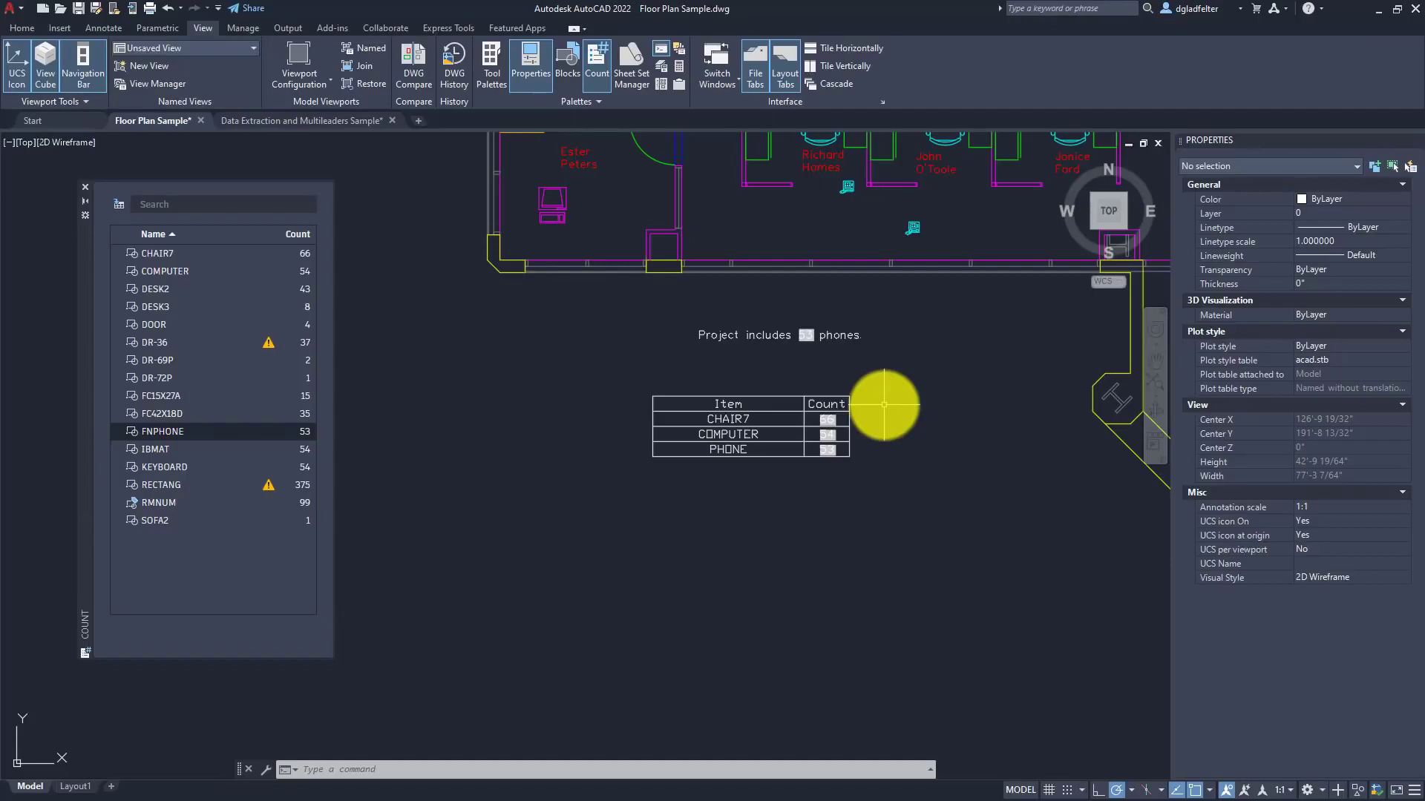
# Switch the ribbon to the Collaborate tab to reach Share Drawing
pyautogui.click(386, 28)
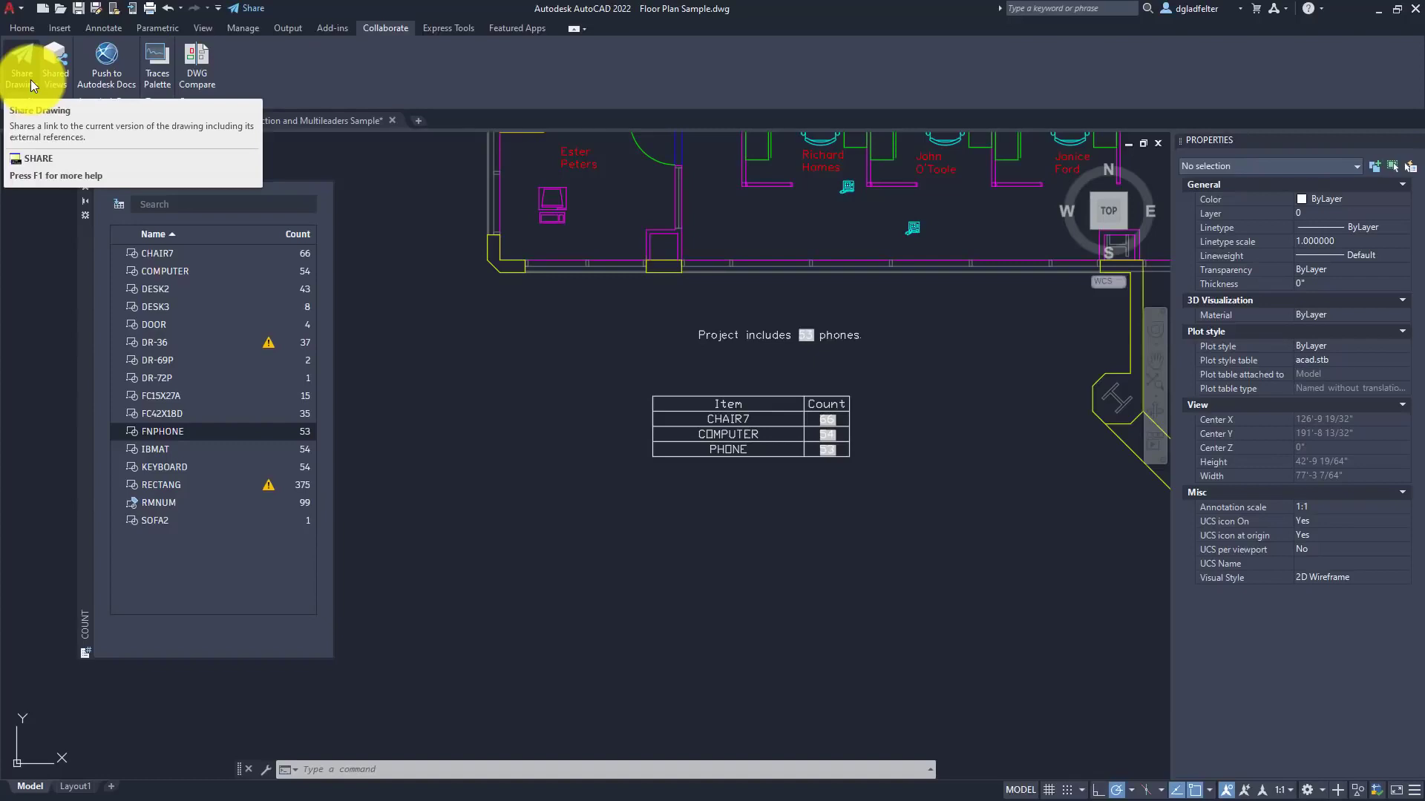
# Create a Share Drawing link with 'Edit and save a copy' access for recipients
pyautogui.click(29, 79)
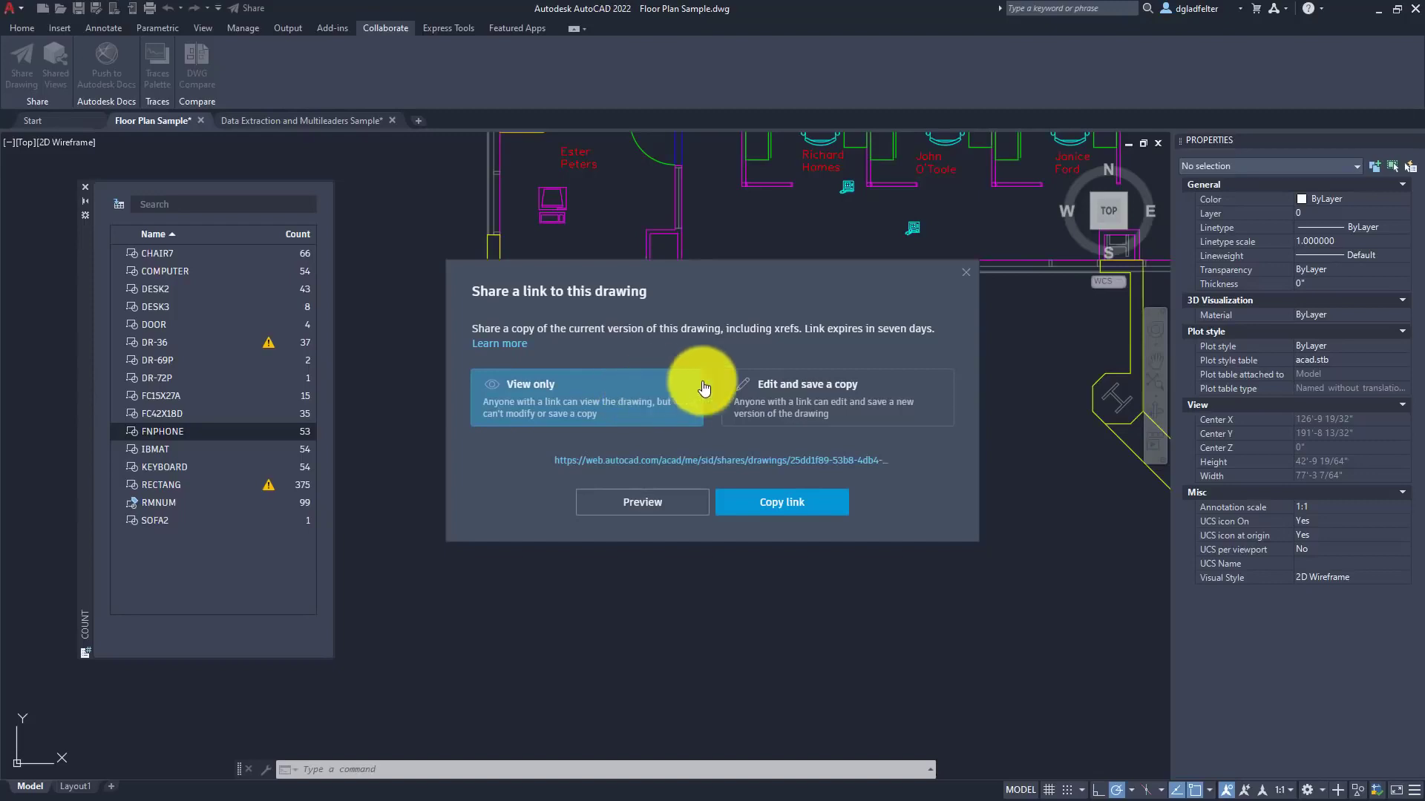
pyautogui.click(807, 405)
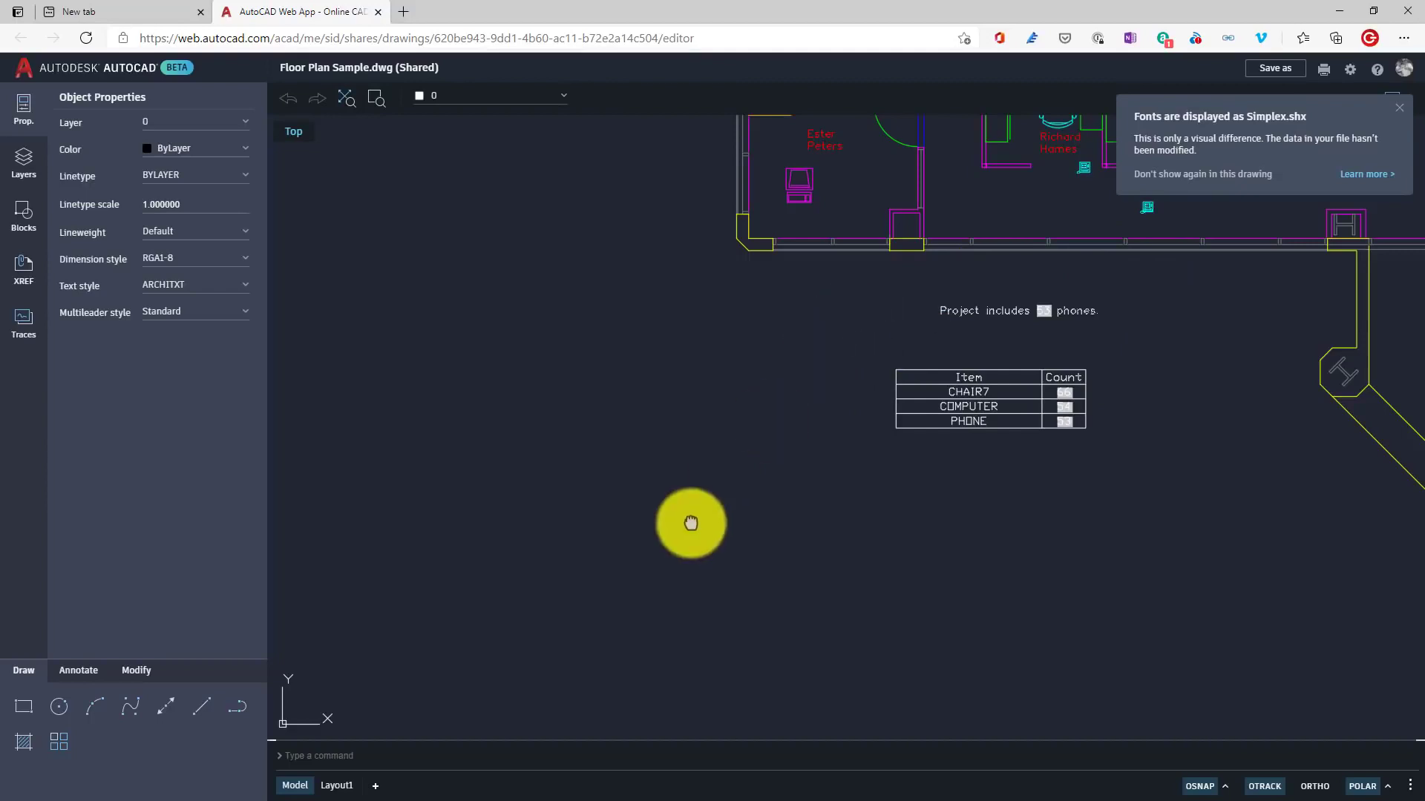
# Pan the shared floor plan in AutoCAD Web to show offices 6020 to 6030
pyautogui.moveTo(895, 224)
pyautogui.mouseDown(button='middle')
pyautogui.moveTo(732, 430)
pyautogui.moveTo(763, 318)
pyautogui.moveTo(684, 481)
pyautogui.mouseUp(button='middle')
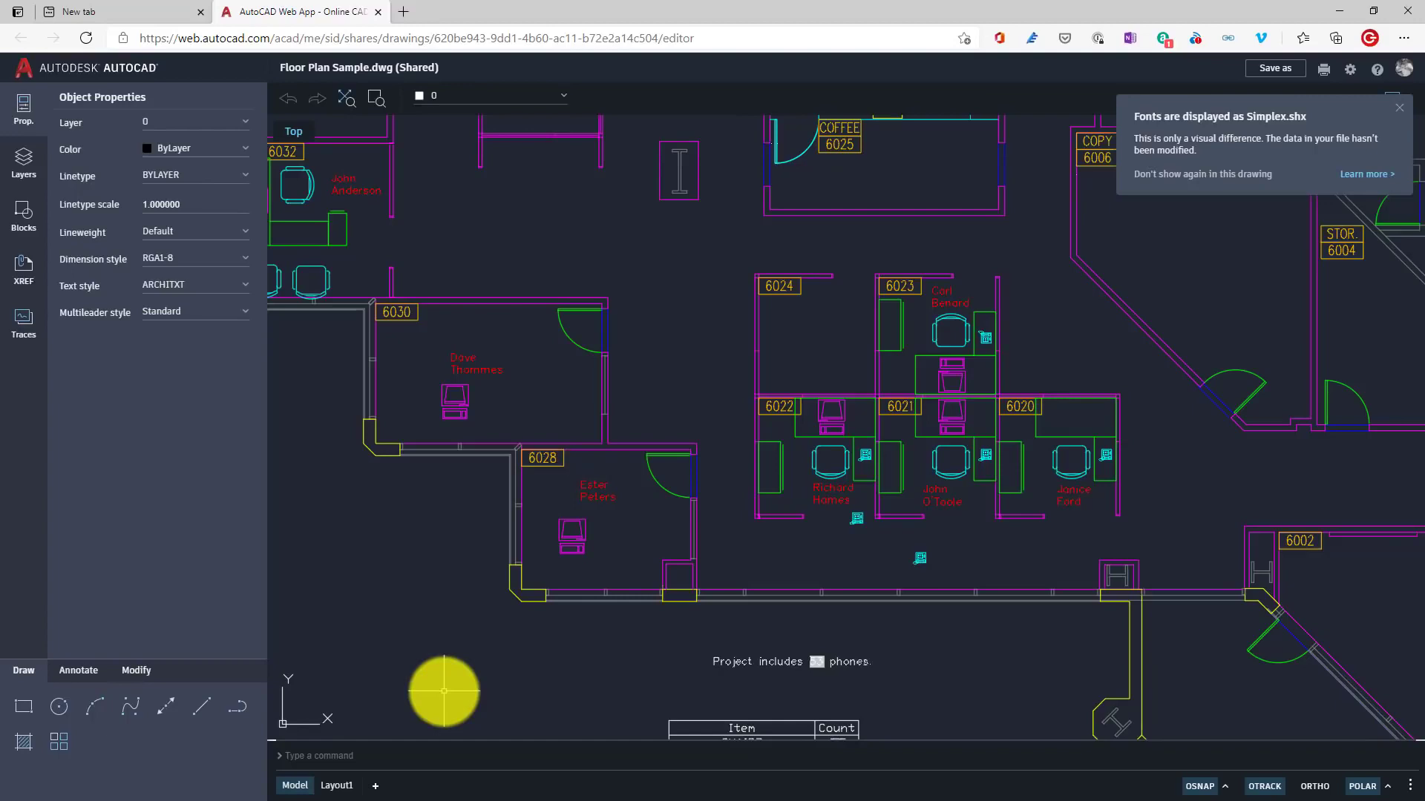
# Use Save as in AutoCAD Web to save a copy of the shared floor plan
pyautogui.click(1264, 71)
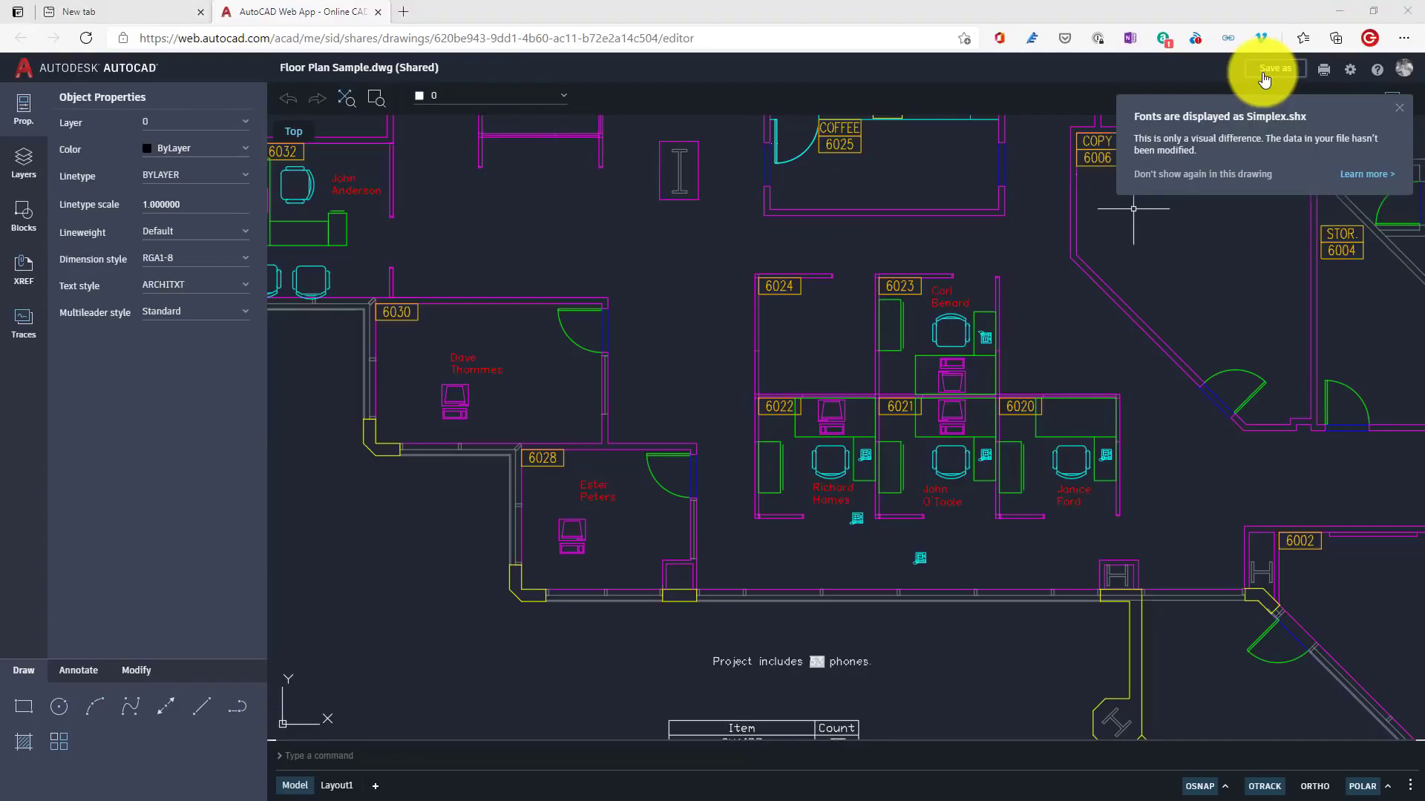